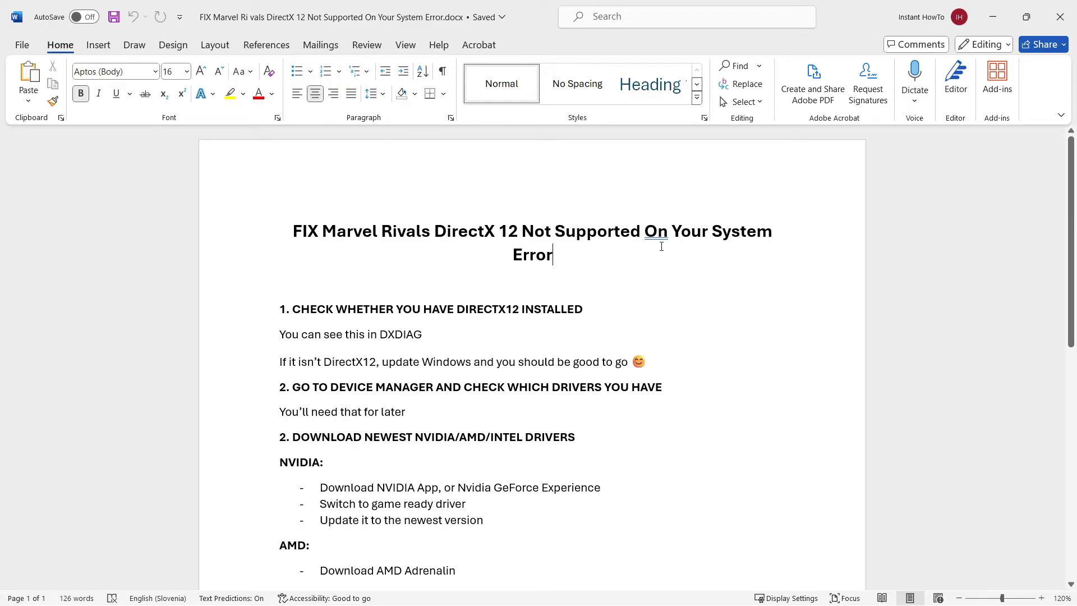
Launch the DirectX Diagnostic Tool by entering dxdiag in the Run box.
scroll(563, 250, down, 1)
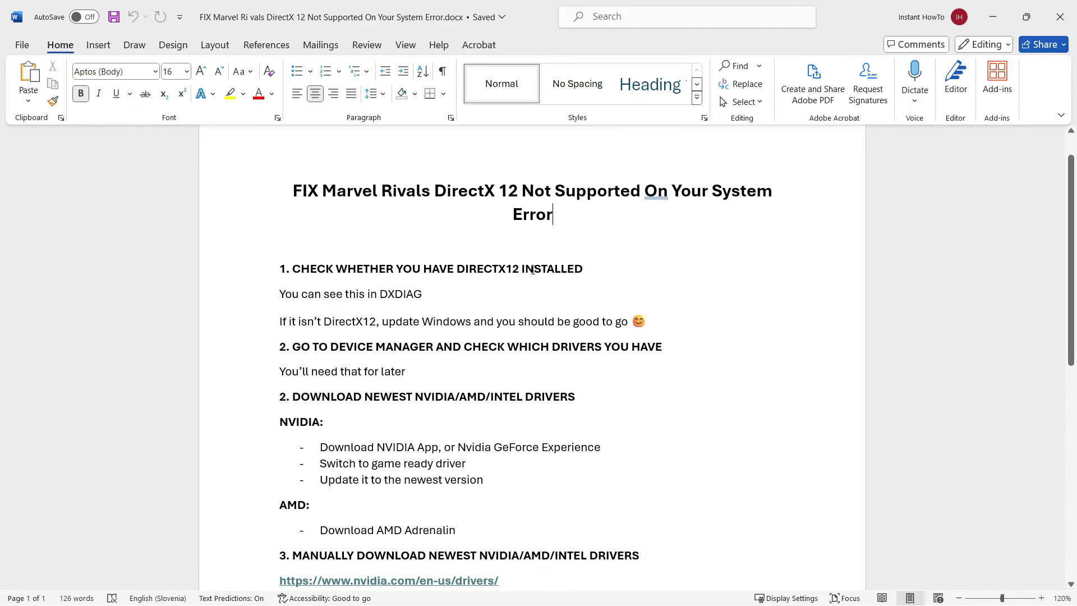
scroll(544, 258, up, 1)
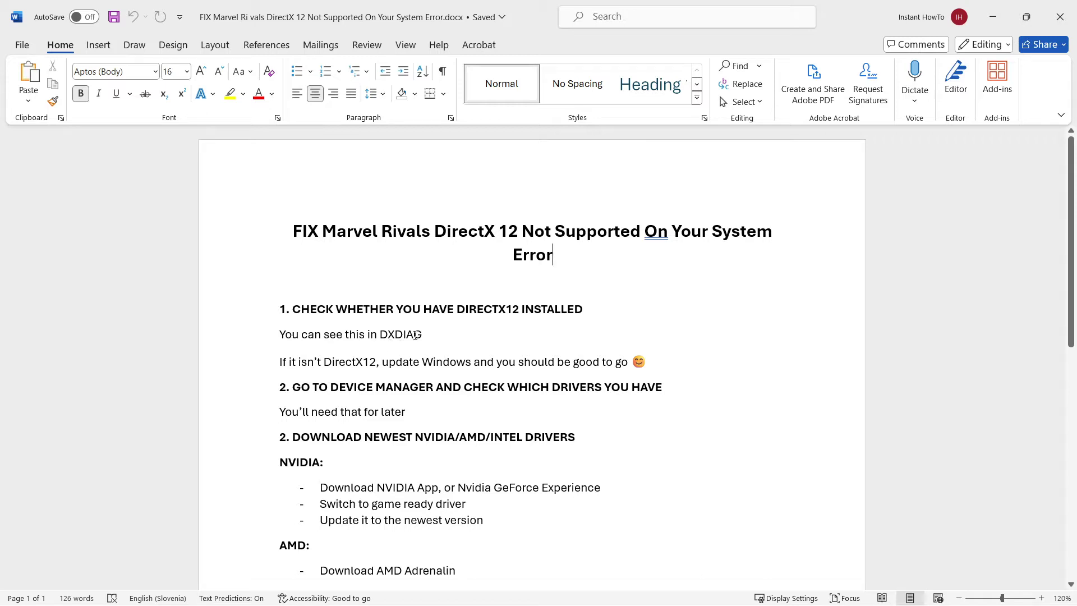
mouse_move(561, 603)
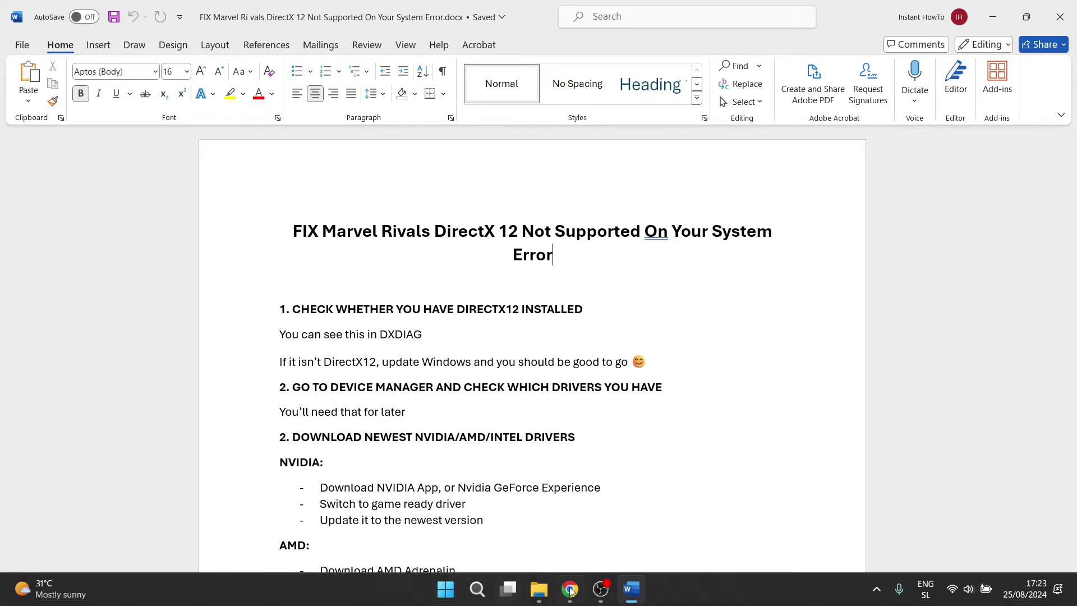
click(478, 592)
text(run)
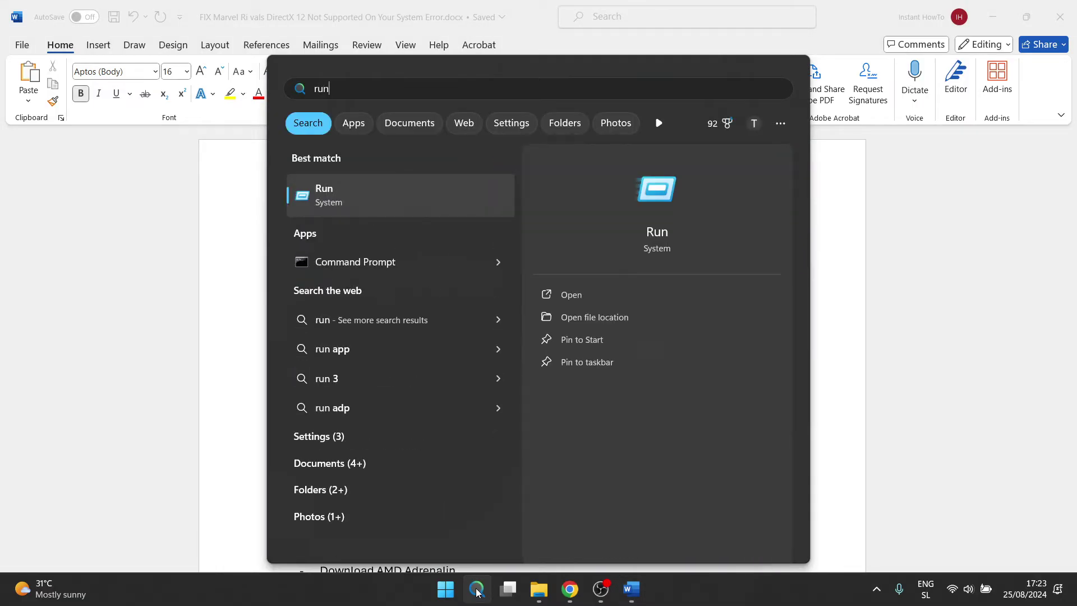
click(373, 197)
drag(161, 463, 839, 268)
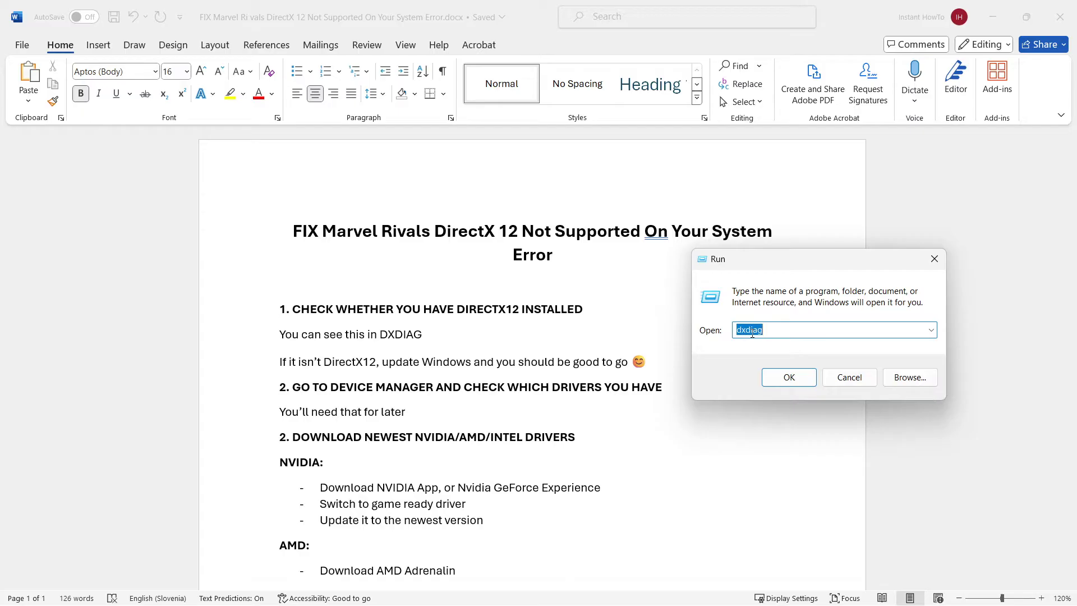
click(793, 380)
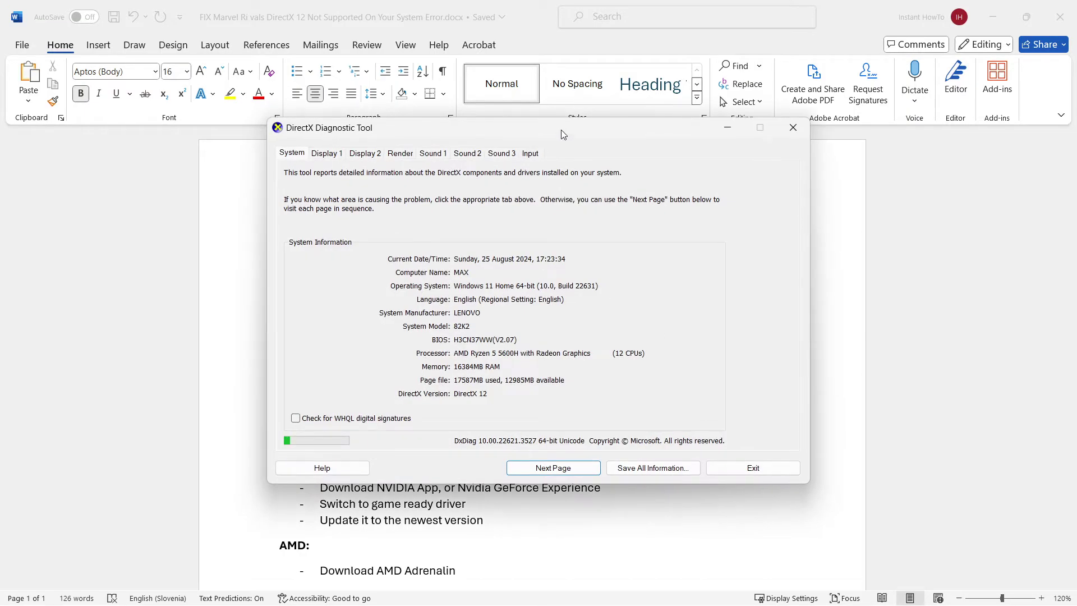
Confirm the System page reports DirectX Version: DirectX 12, then exit dxdiag.
drag(563, 135, 573, 132)
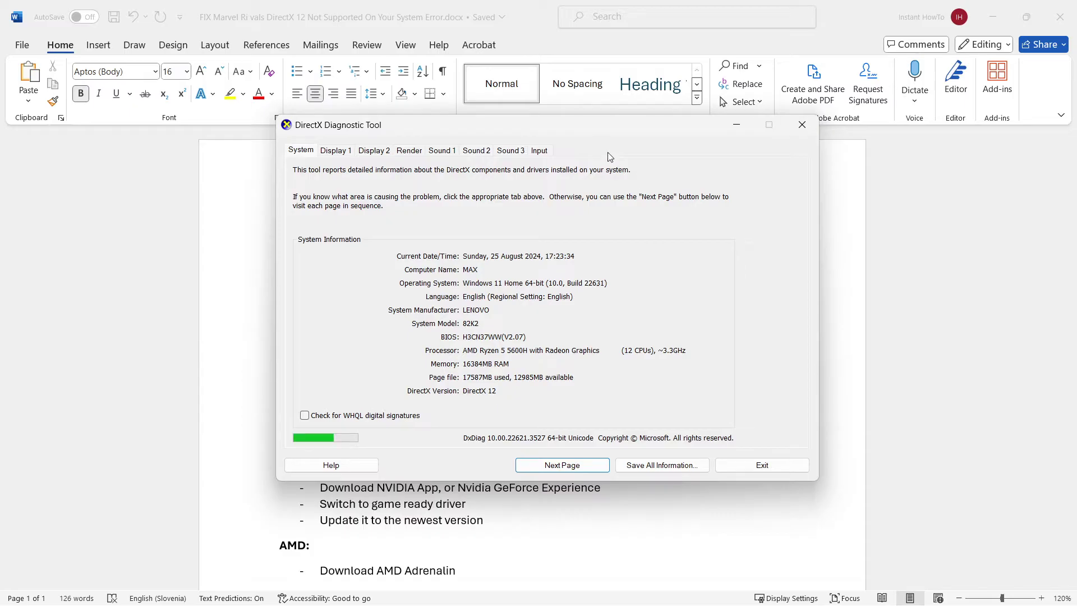
drag(607, 128, 611, 138)
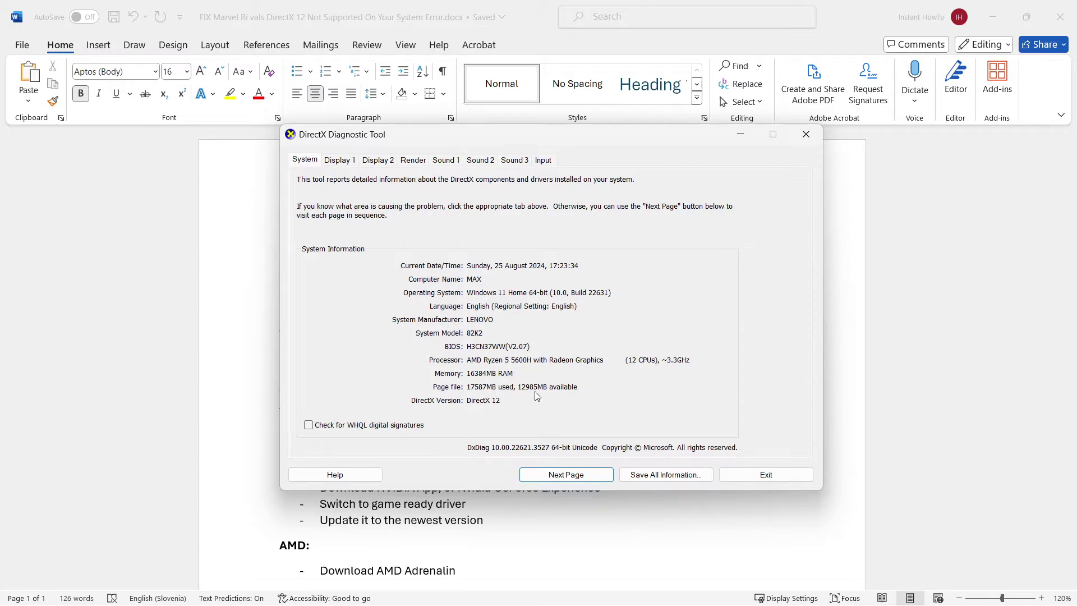
click(805, 135)
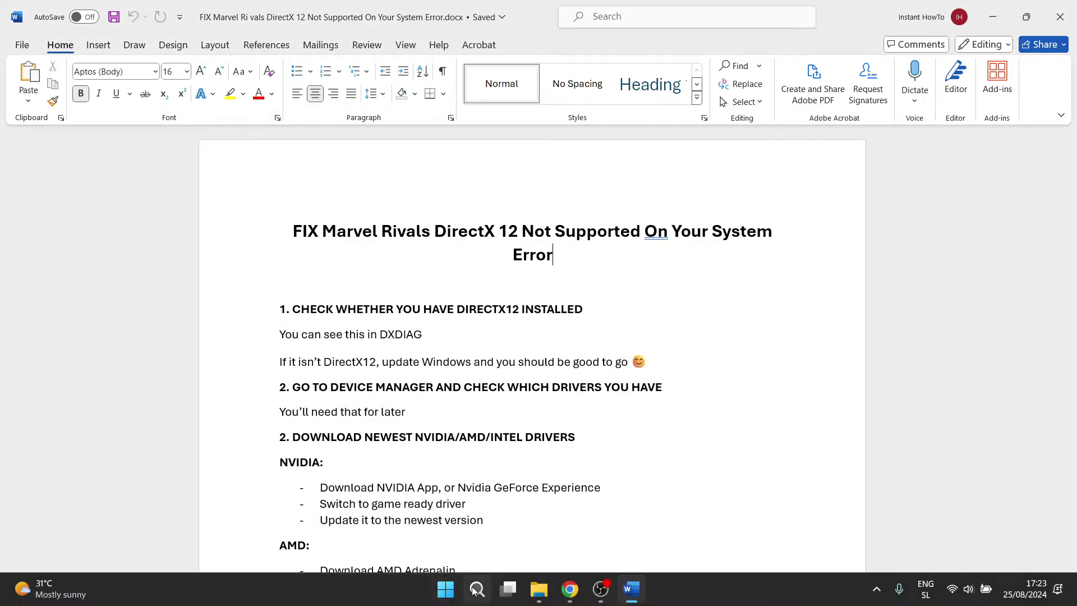
Run Check for updates from an 'update' search until 'You're up to date', then close Settings.
click(474, 590)
text(upda)
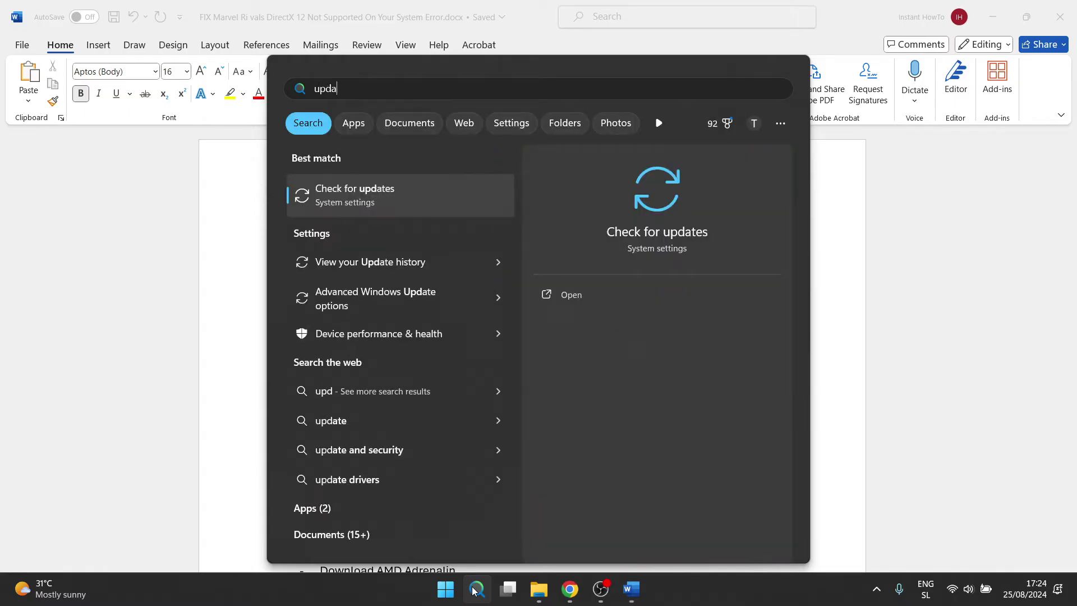
text(te)
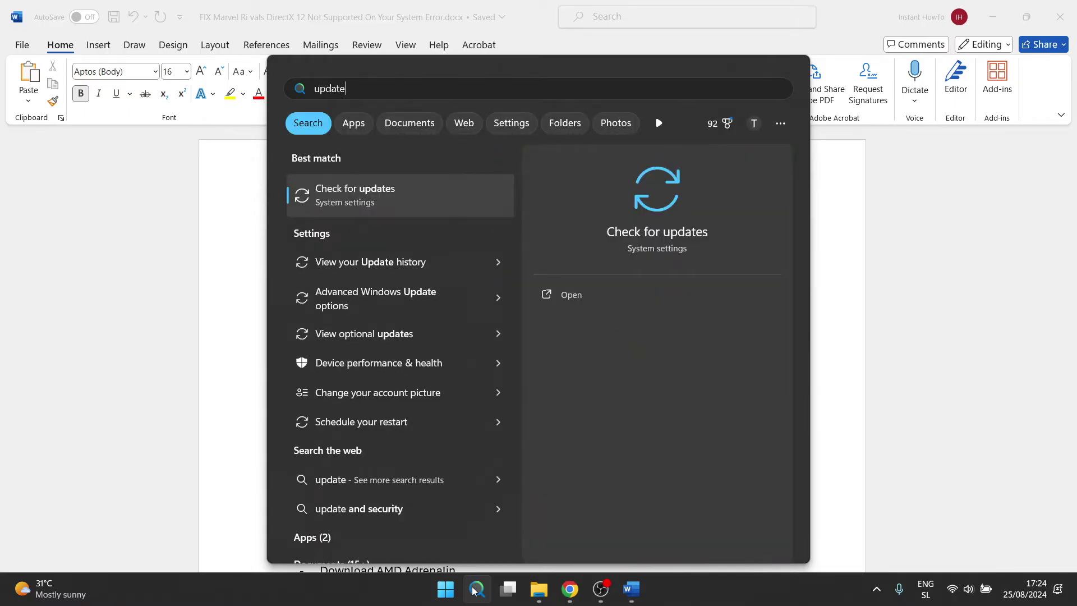
click(369, 197)
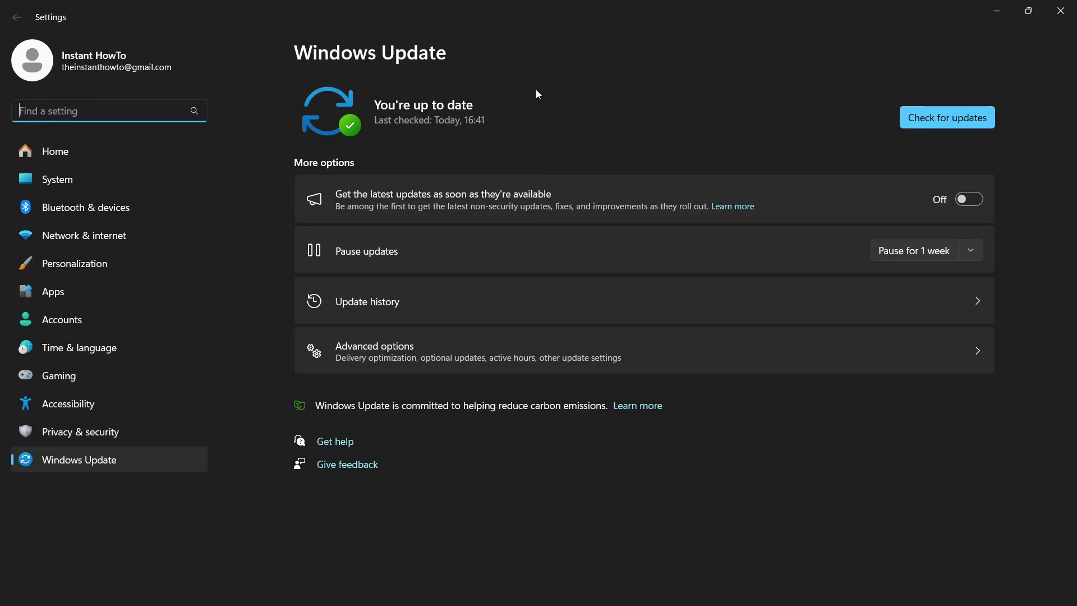
click(949, 111)
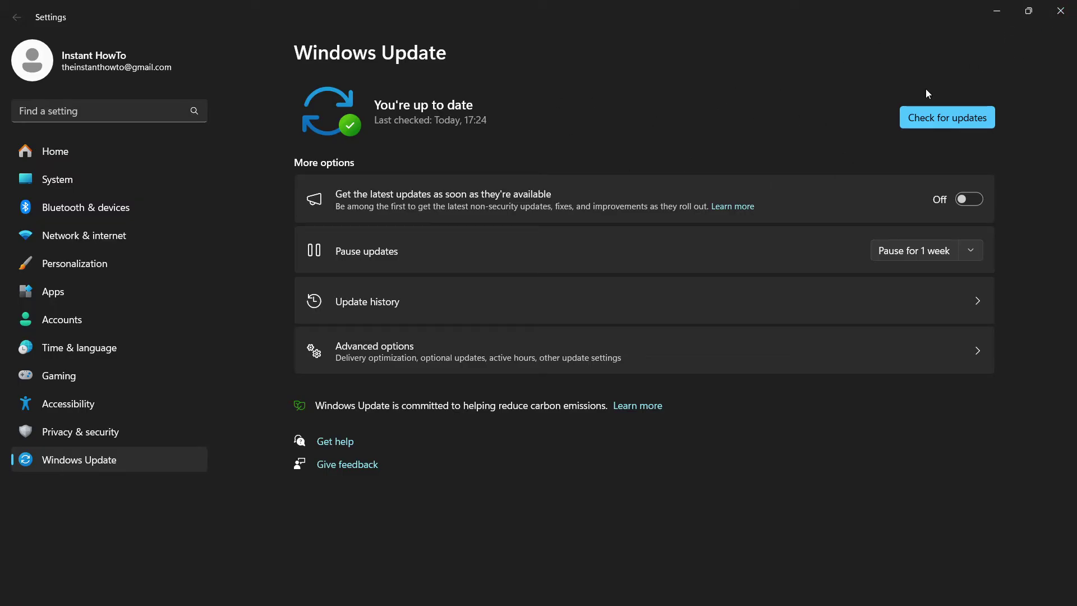
click(1061, 12)
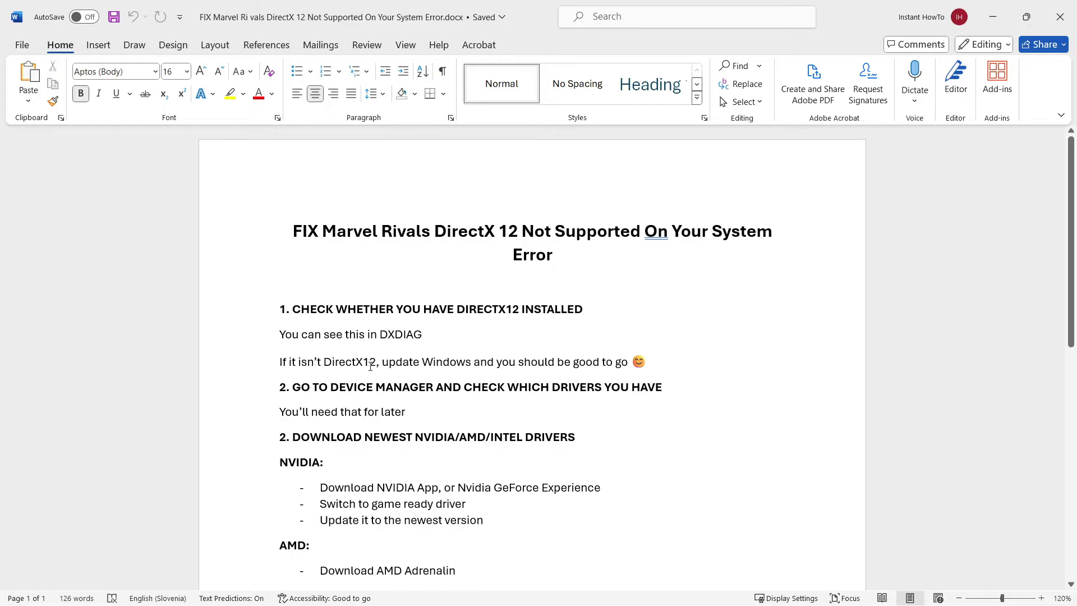
Scroll the guide and select the line 'You'll need that for later'.
scroll(361, 351, down, 3)
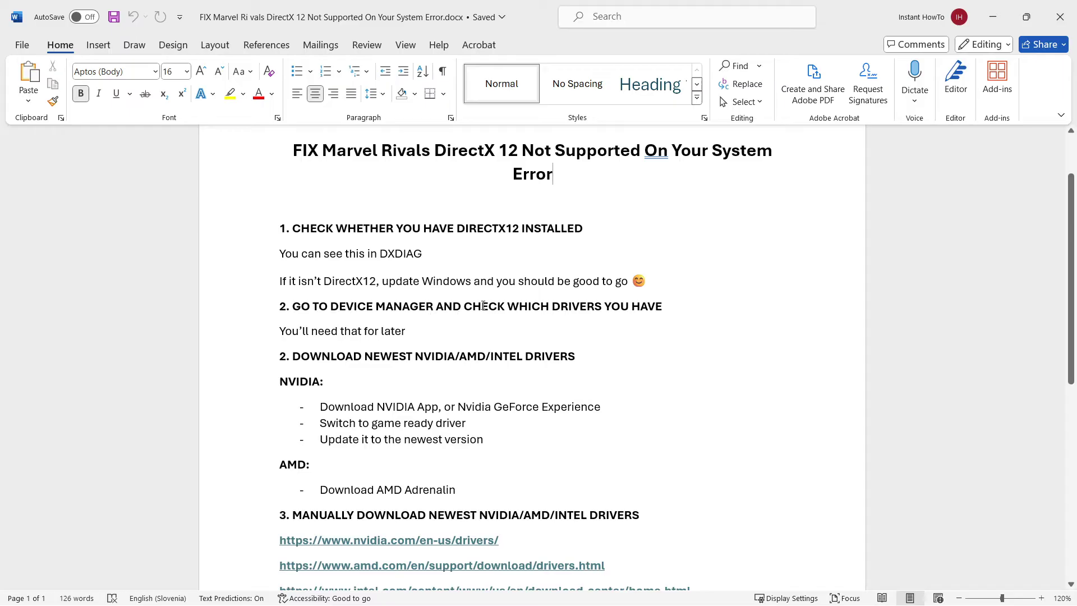
triple_click(408, 331)
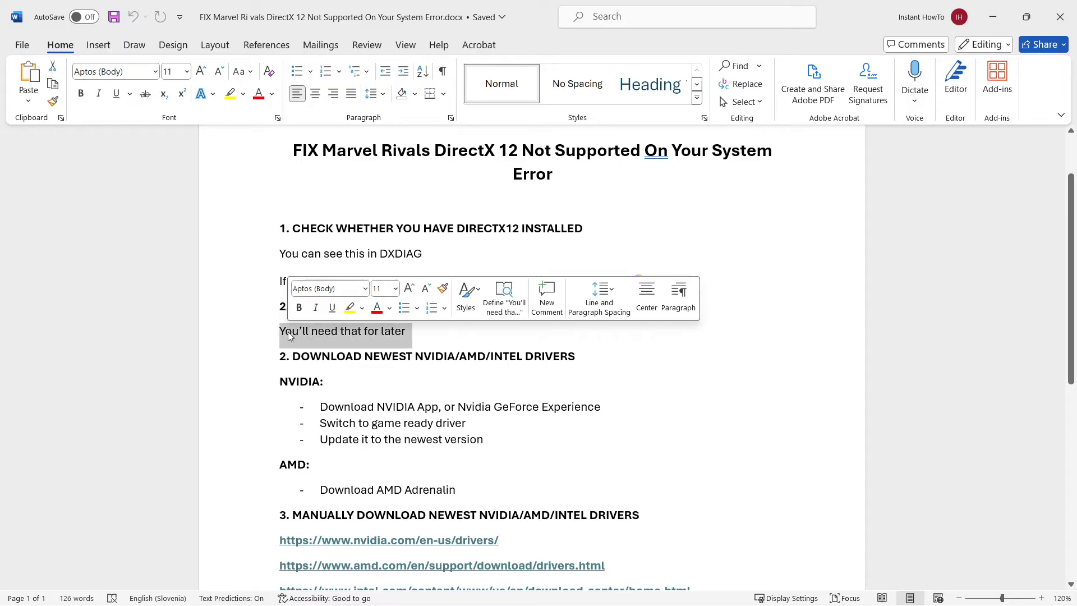
click(436, 357)
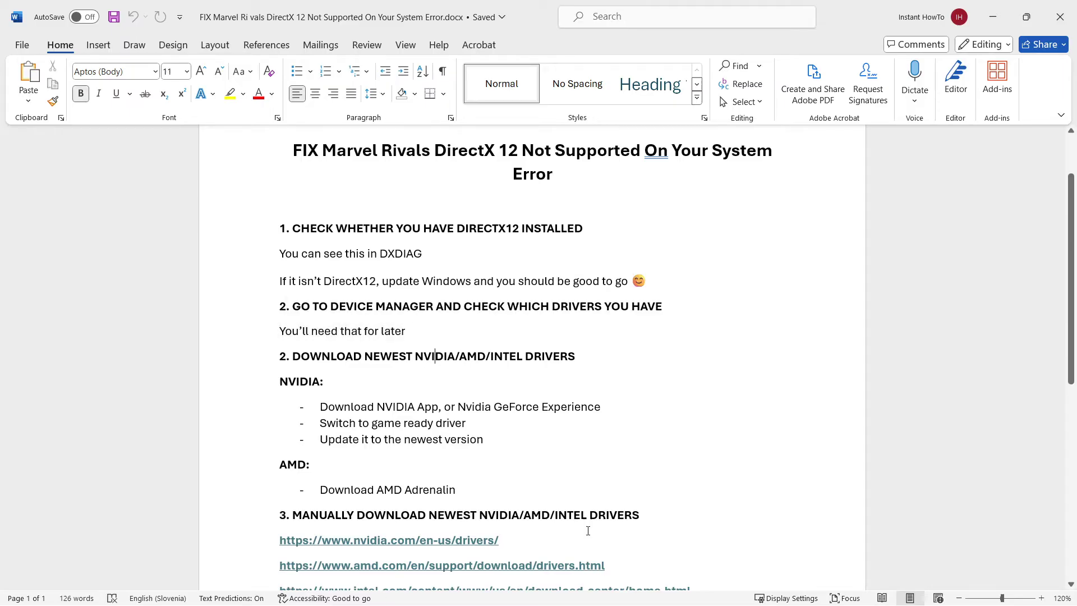
Launch Device Manager from a 'device' search, bringing up the standard-user warning.
mouse_move(450, 589)
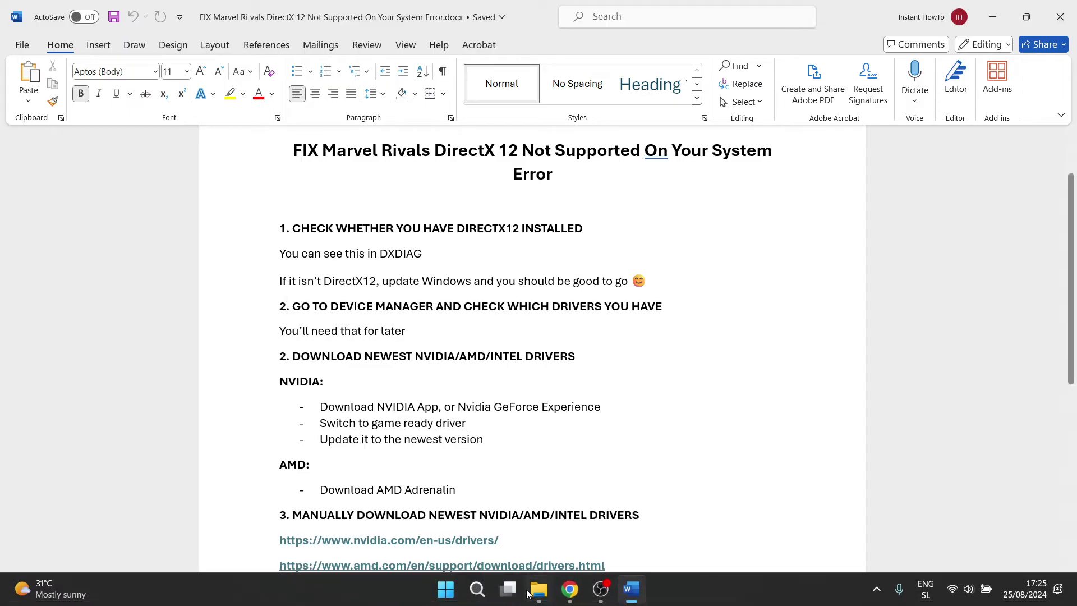
click(476, 590)
text(device)
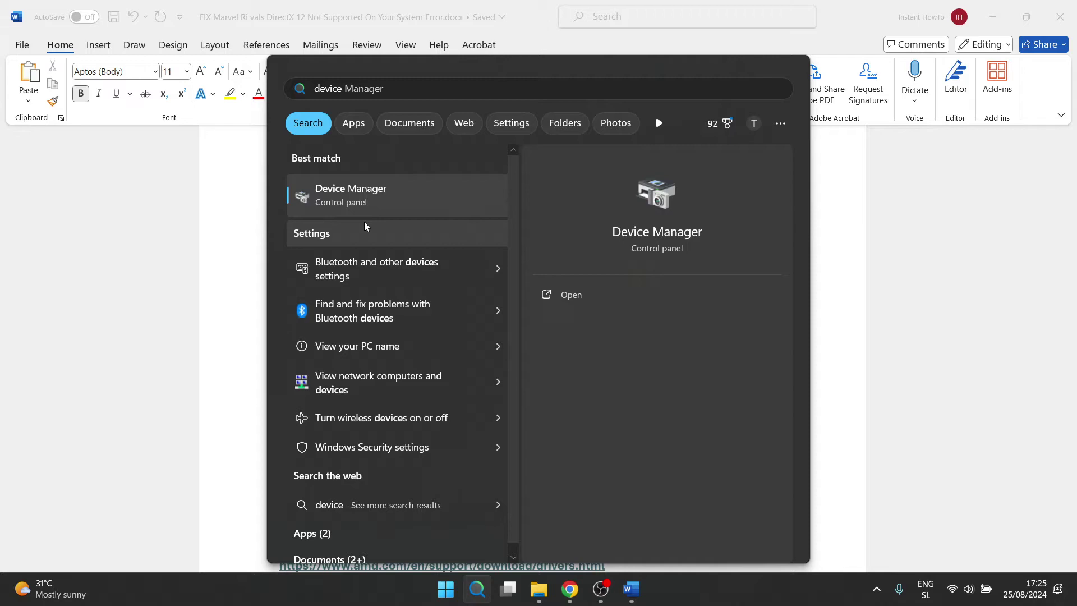
click(404, 188)
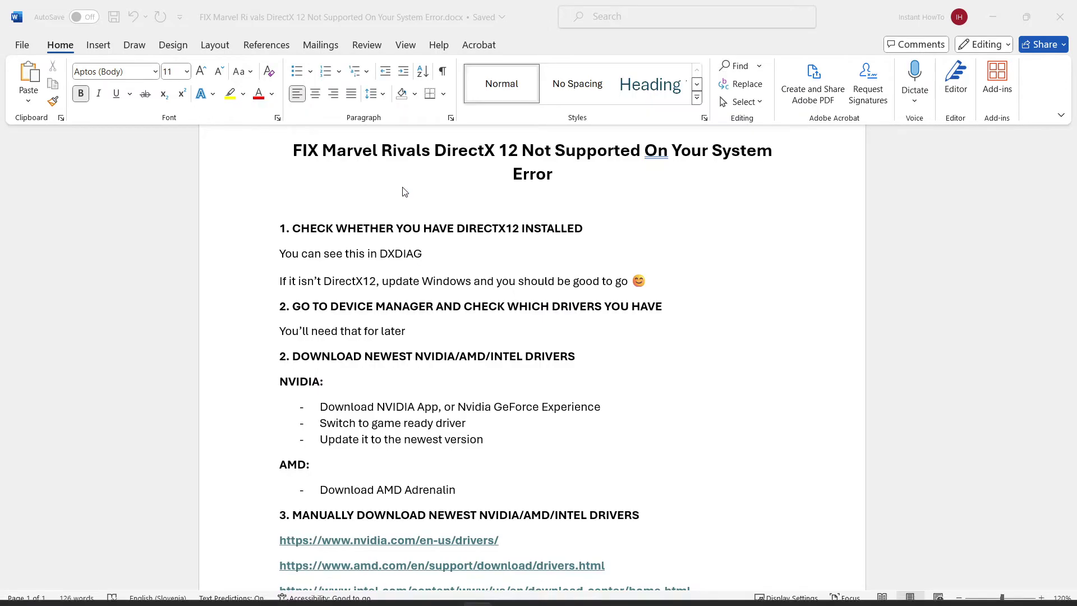
drag(539, 259, 503, 256)
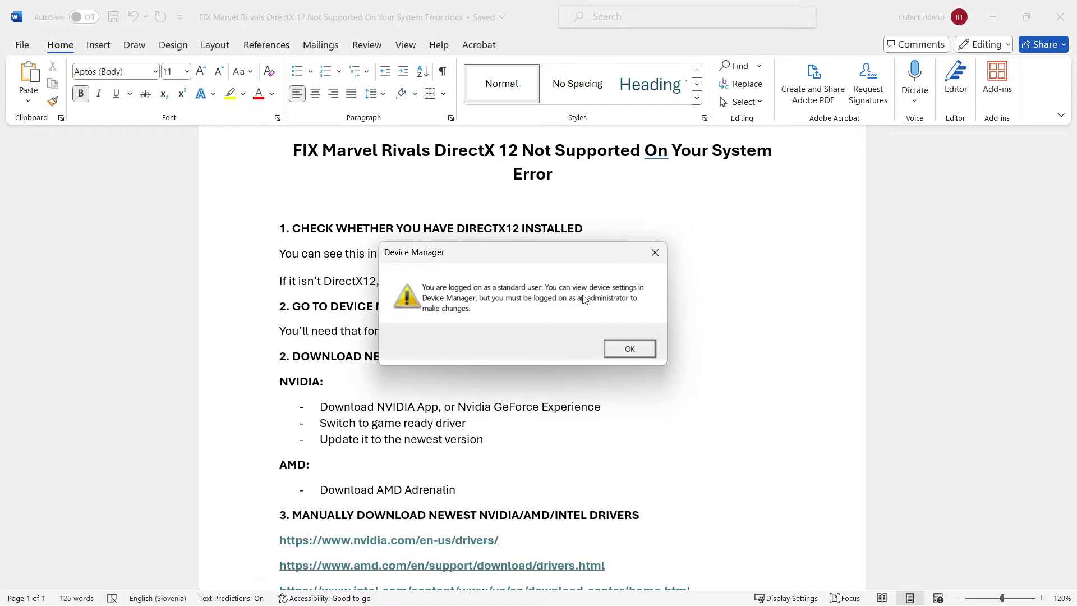
Dismiss the standard-user warning and expand the Display adapters category.
click(632, 347)
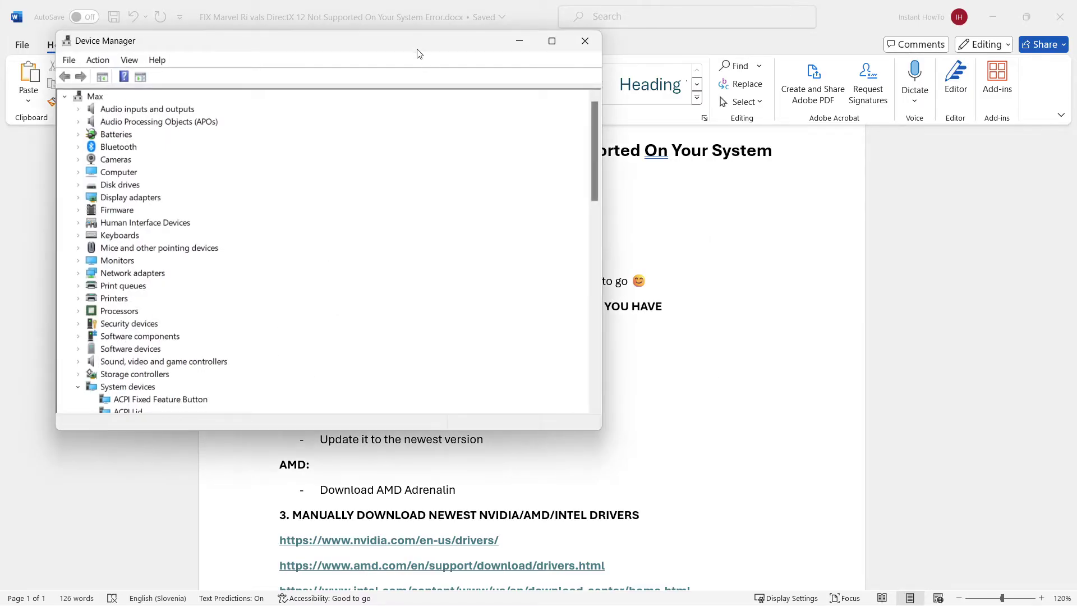
drag(416, 48, 635, 119)
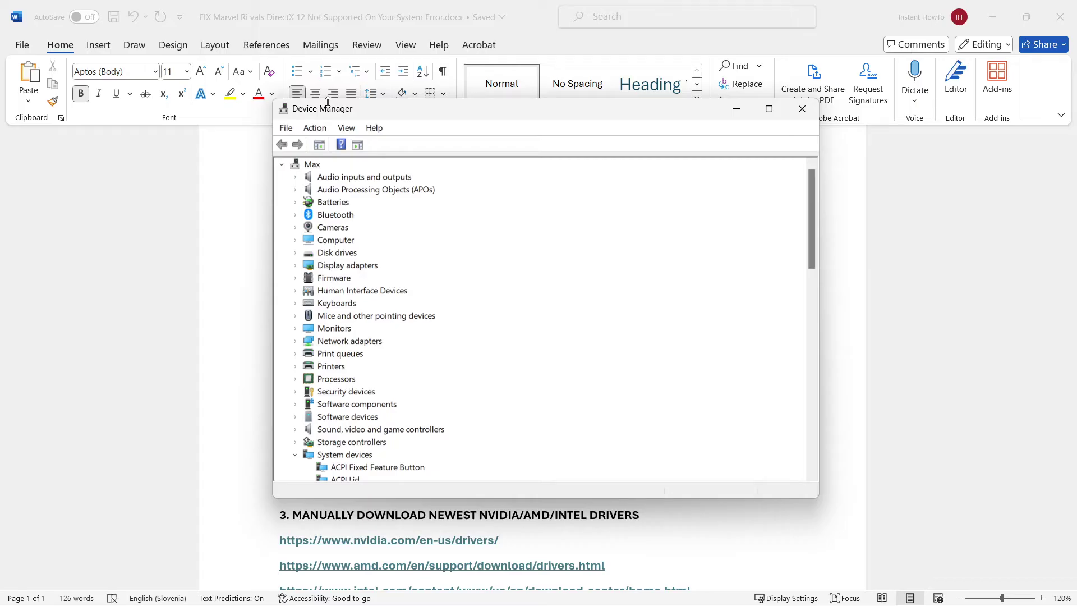
double_click(348, 266)
click(295, 266)
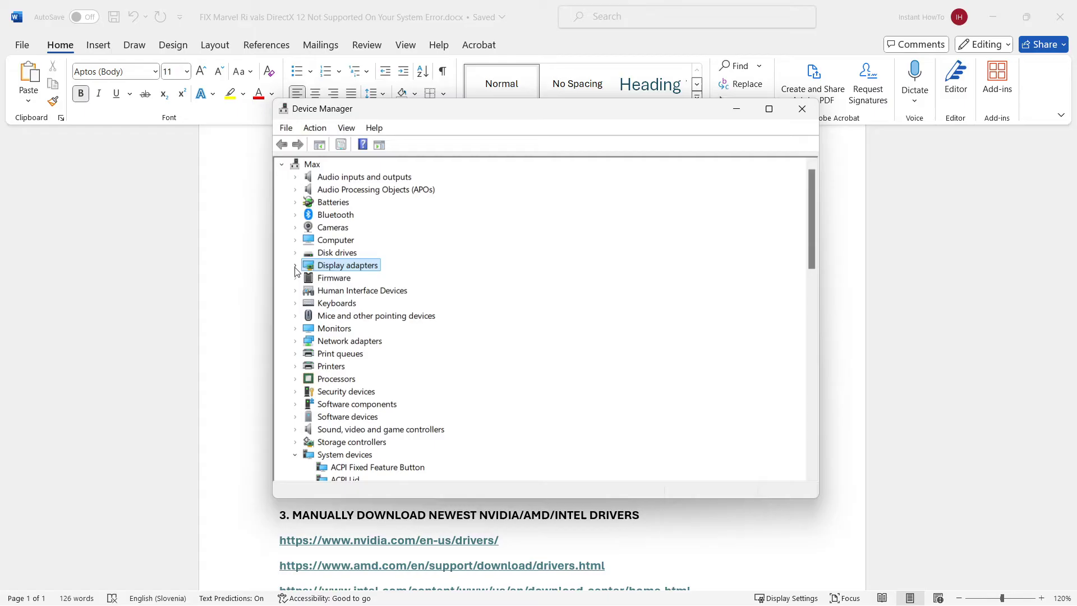
click(295, 266)
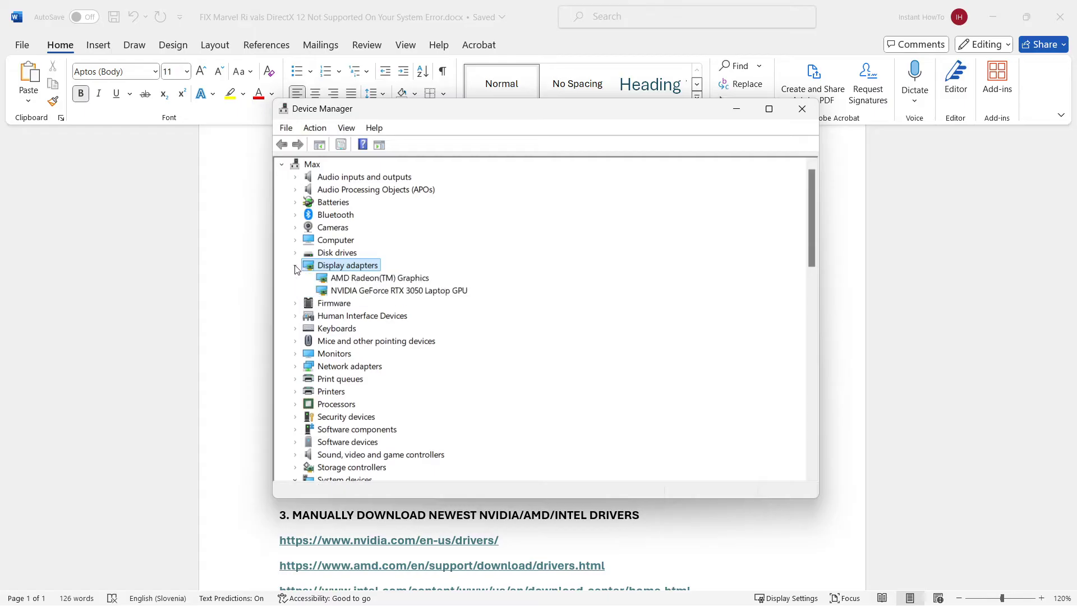
Select the AMD Radeon(TM) Graphics and NVIDIA GeForce RTX 3050 Laptop GPU entries.
click(396, 278)
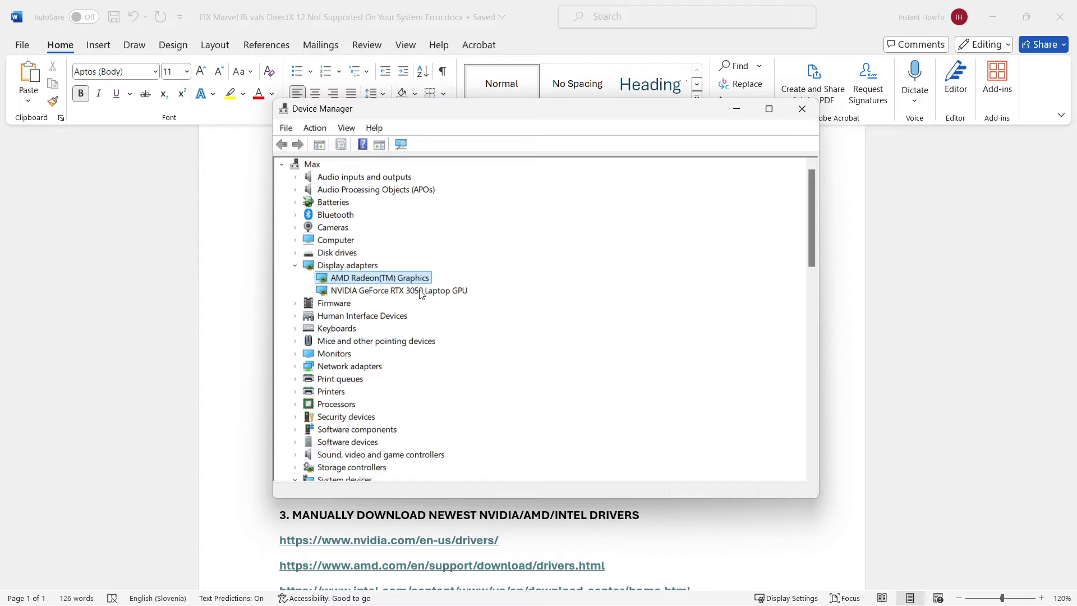
click(420, 291)
click(408, 280)
drag(534, 115, 525, 153)
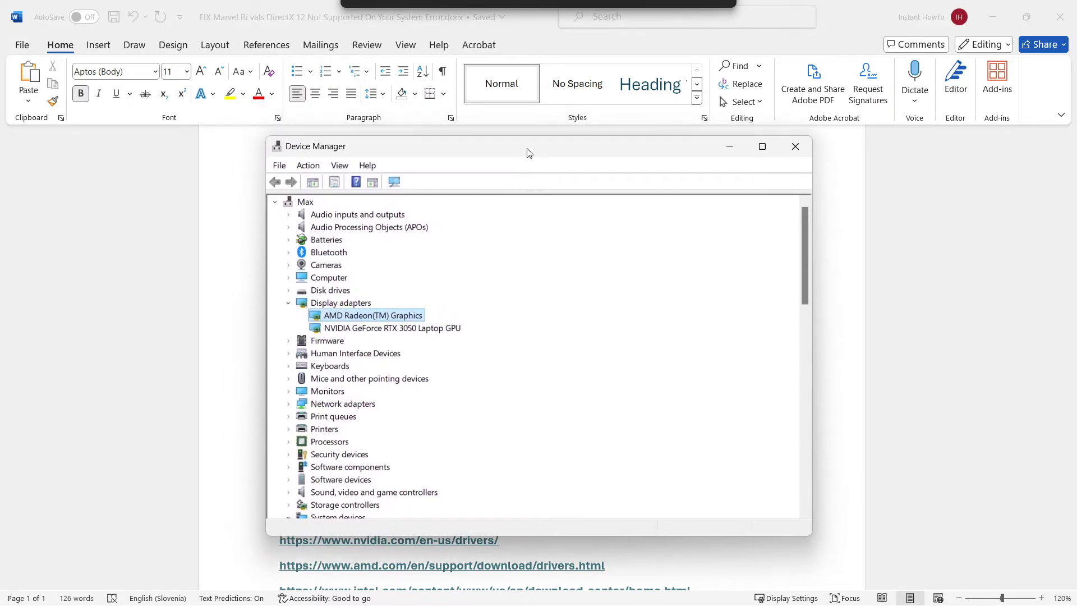
drag(527, 152, 534, 127)
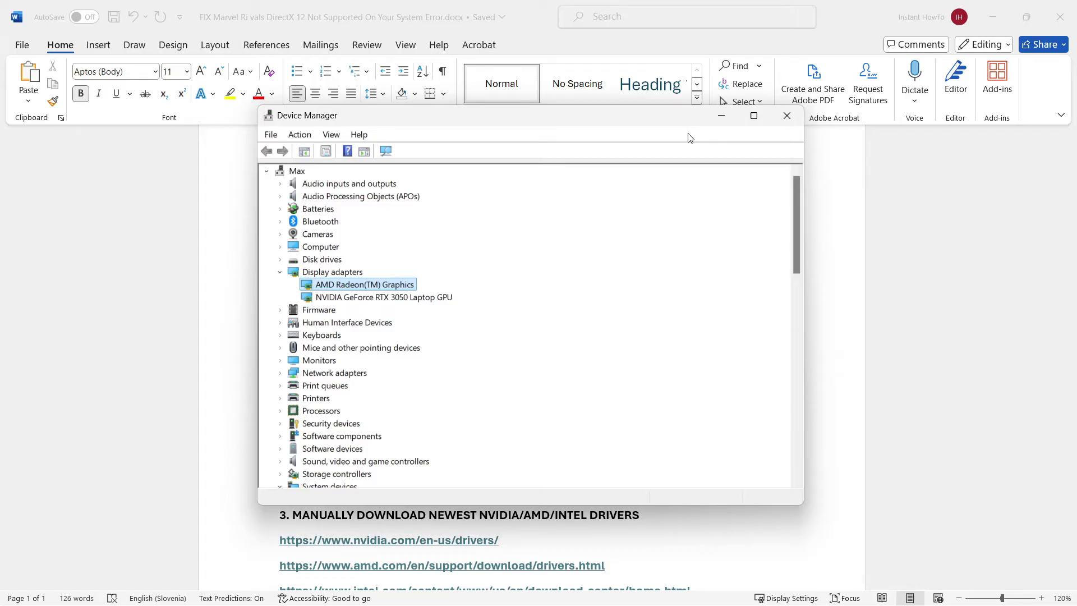
mouse_move(522, 131)
mouse_down()
mouse_move(543, 135)
mouse_move(527, 135)
mouse_up()
Switch between the AMD Radeon(TM) Graphics and NVIDIA GeForce RTX 3050 Laptop GPU adapters.
click(367, 313)
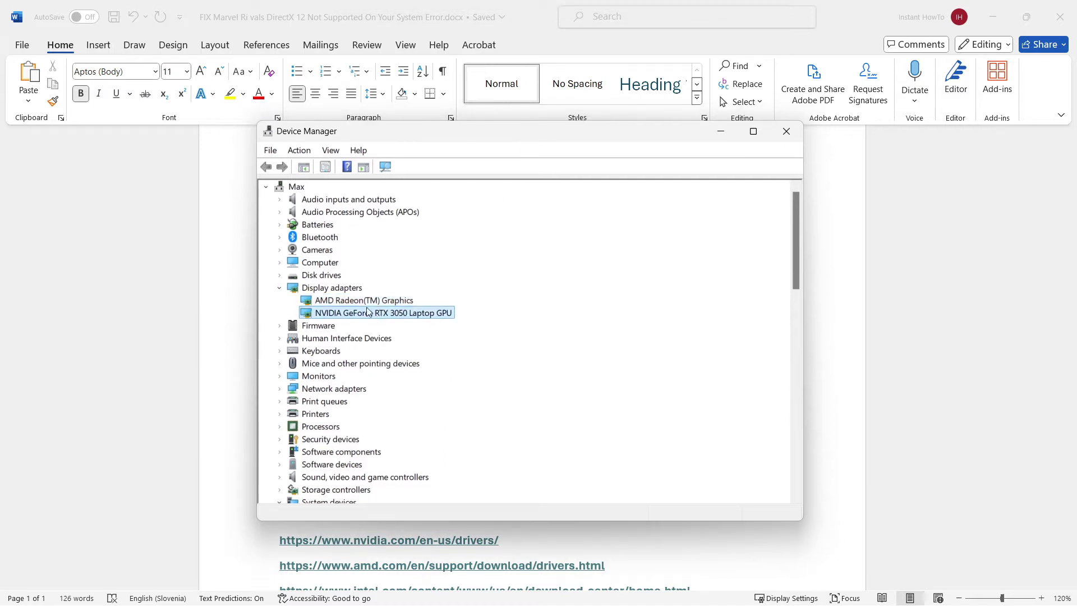
key(Up)
key(Down)
key(Up)
key(Down)
click(382, 306)
click(386, 312)
click(382, 304)
click(382, 312)
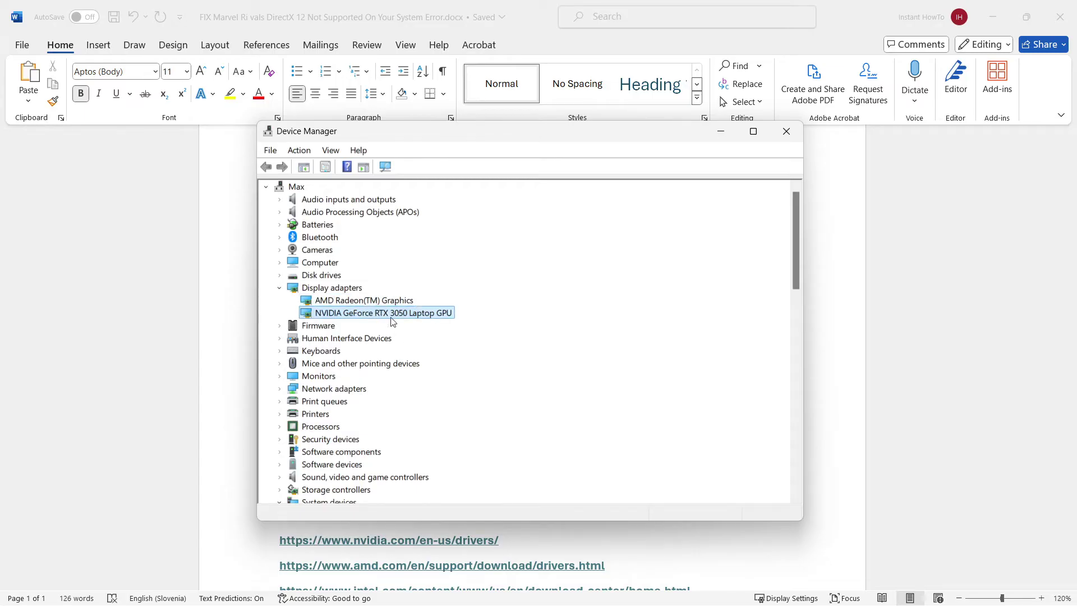
click(340, 303)
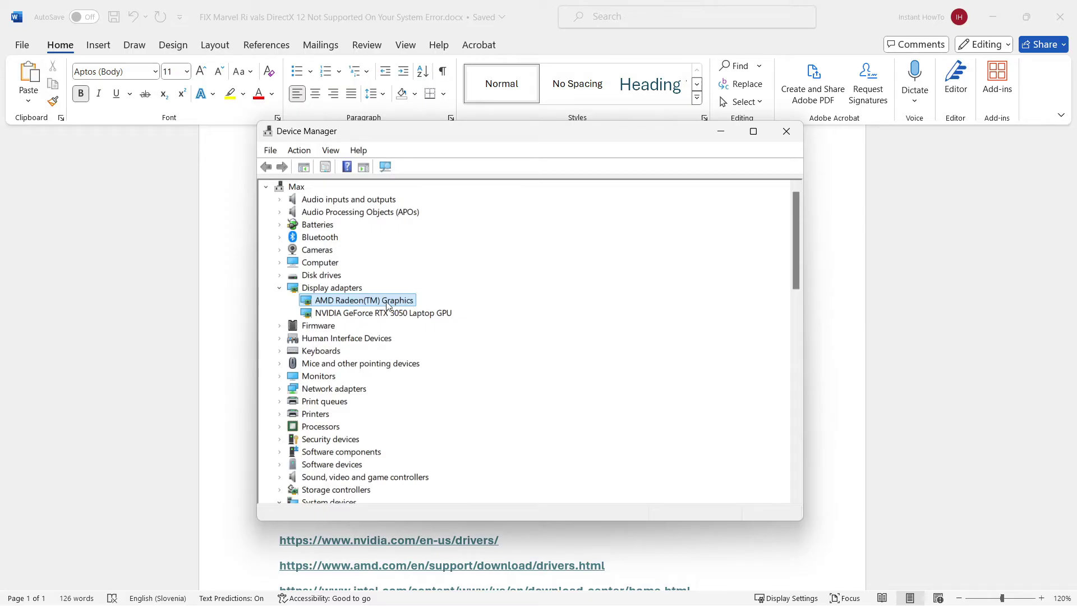
click(335, 314)
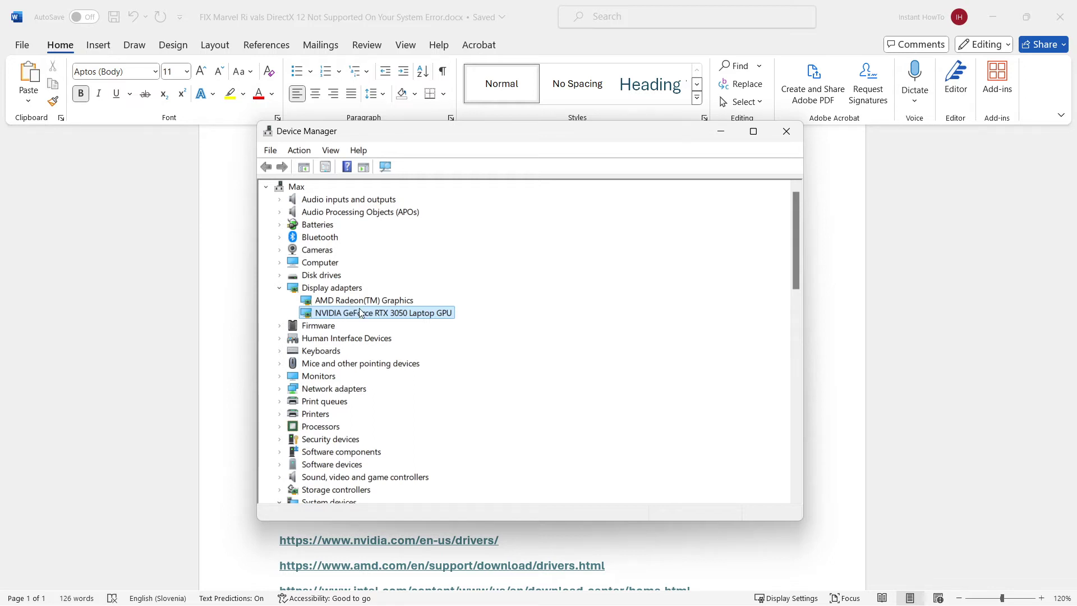
click(349, 303)
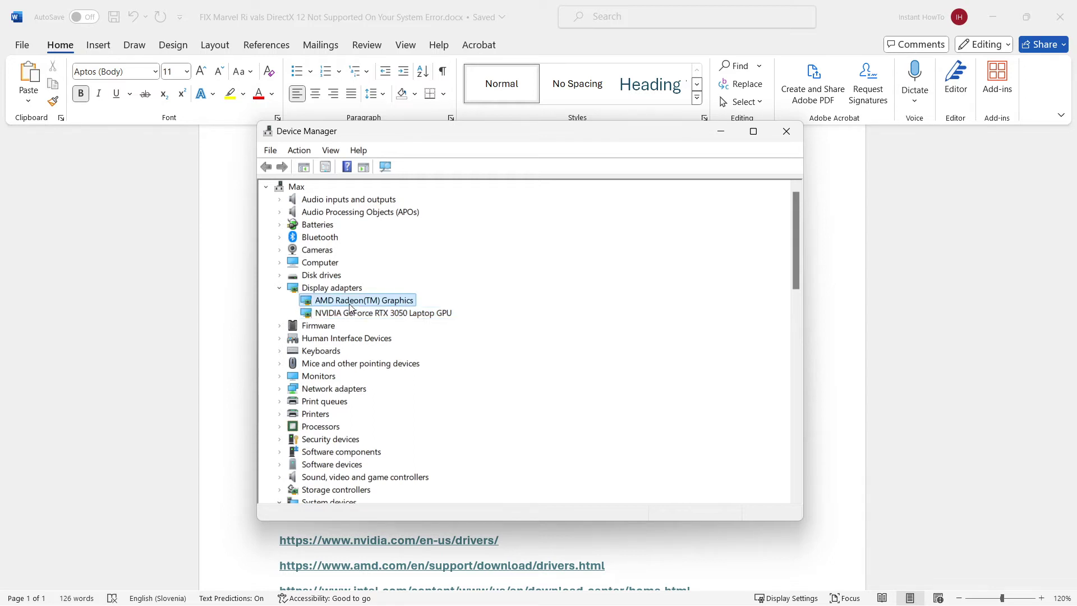
Select the NVIDIA GeForce RTX 3050 Laptop GPU once more and close Device Manager.
scroll(227, 341, down, 3)
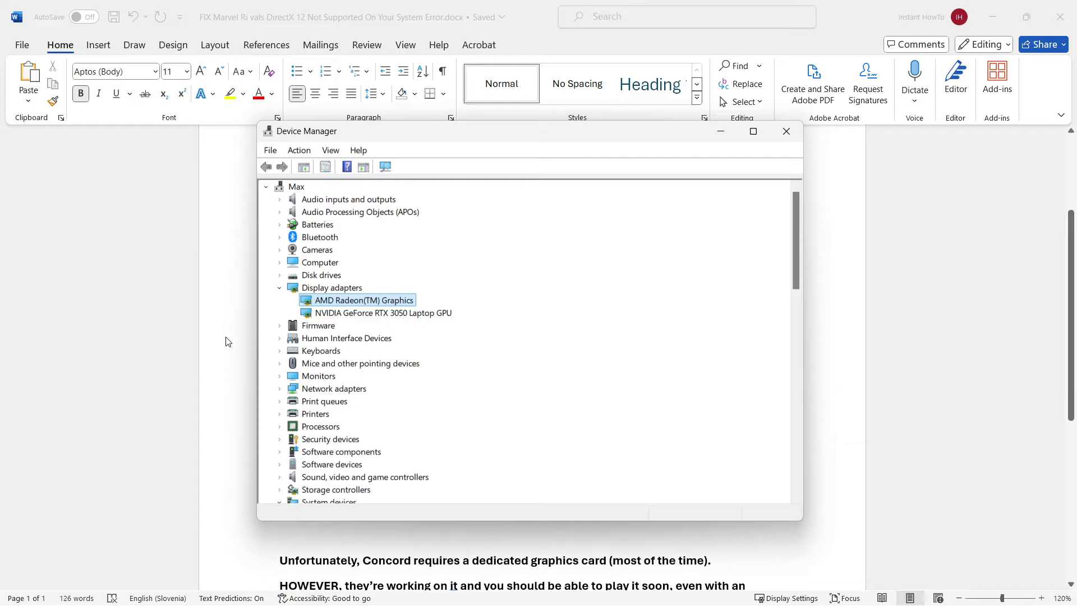
scroll(226, 340, up, 1)
scroll(220, 336, down, 1)
scroll(226, 340, up, 2)
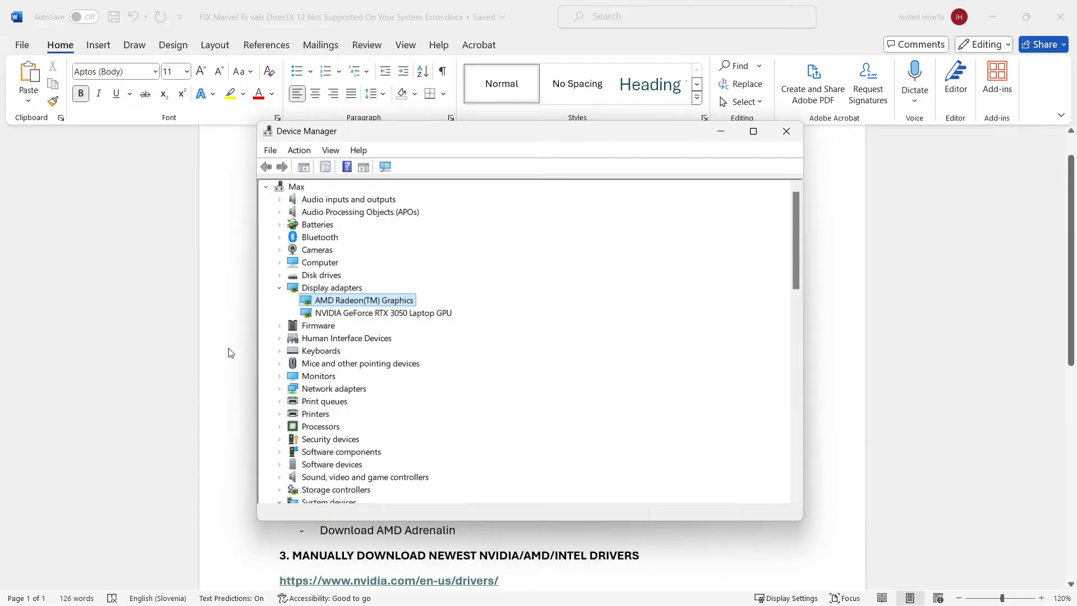
scroll(221, 337, down, 1)
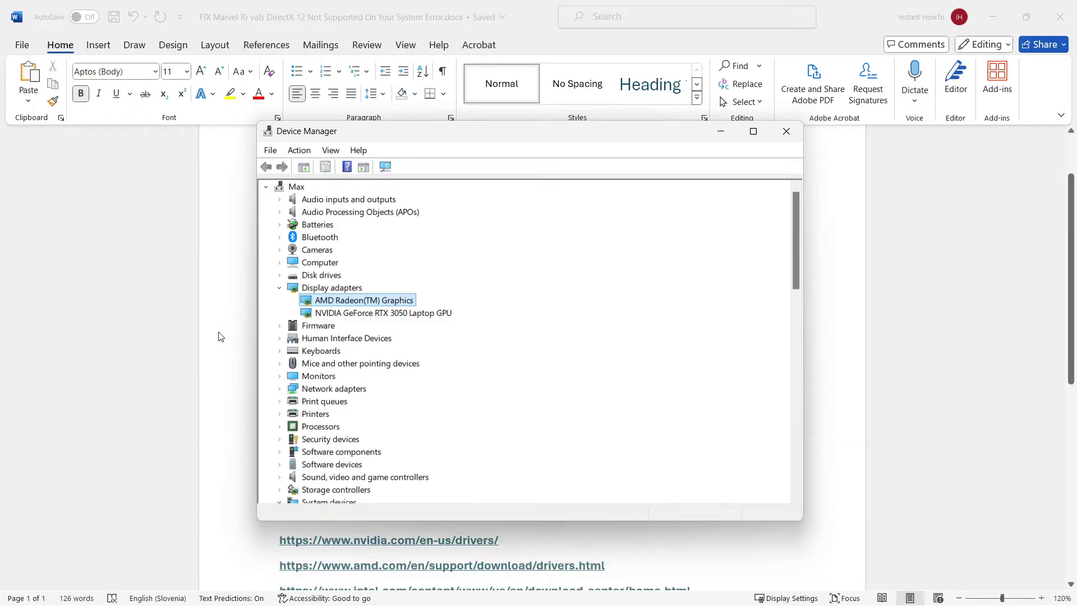
click(399, 314)
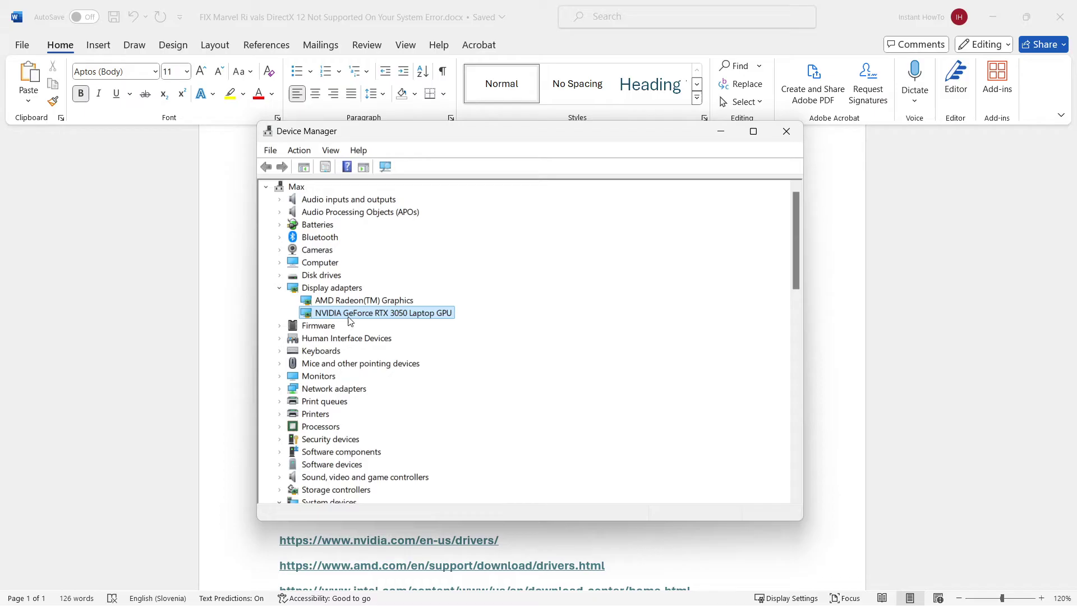
click(787, 131)
scroll(501, 242, down, 1)
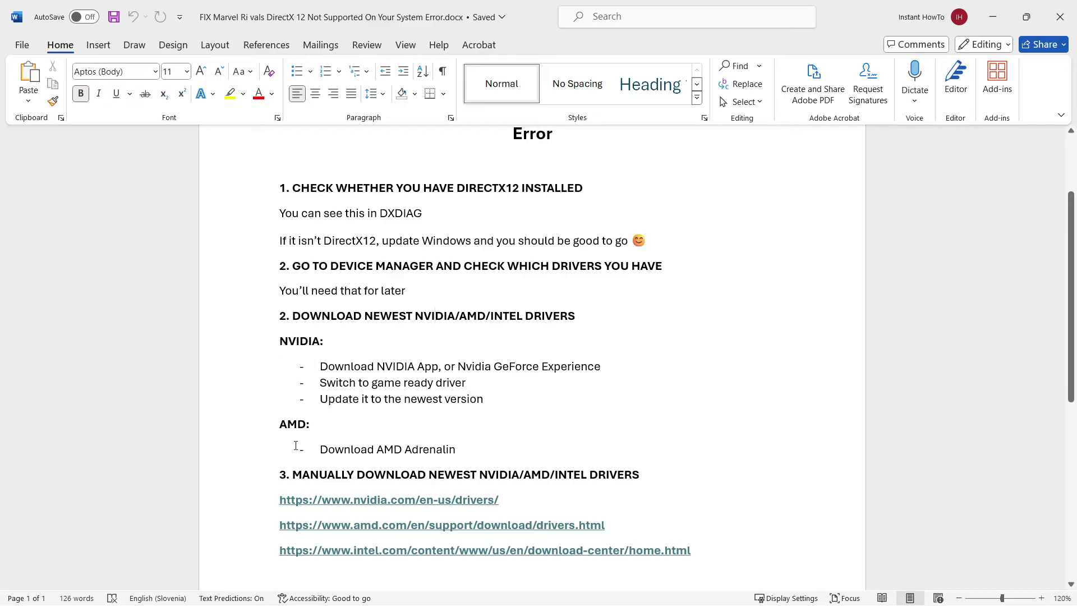
scroll(292, 371, up, 1)
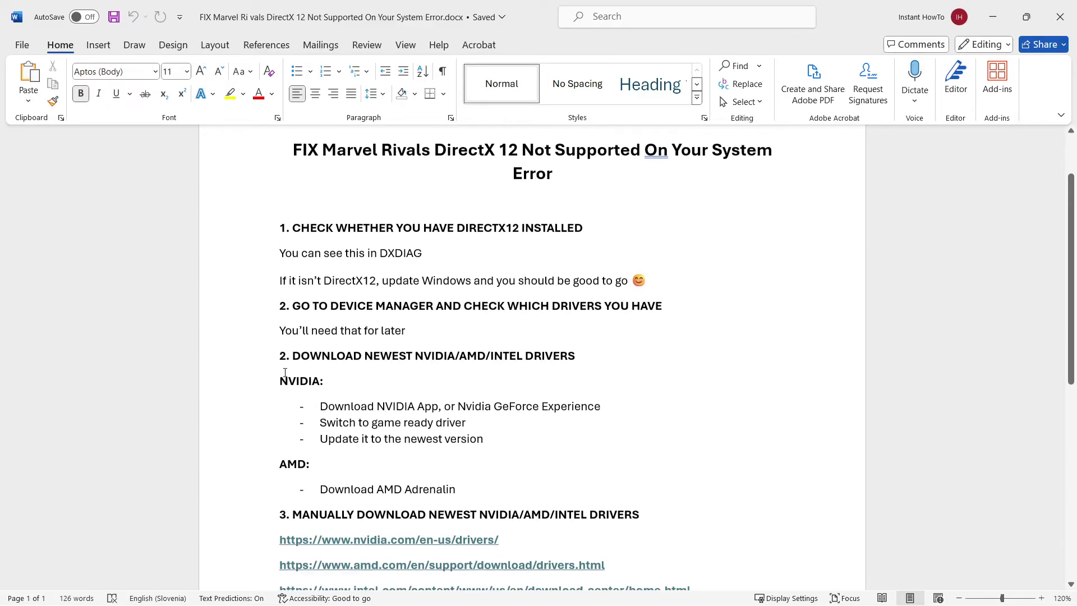
scroll(324, 368, down, 1)
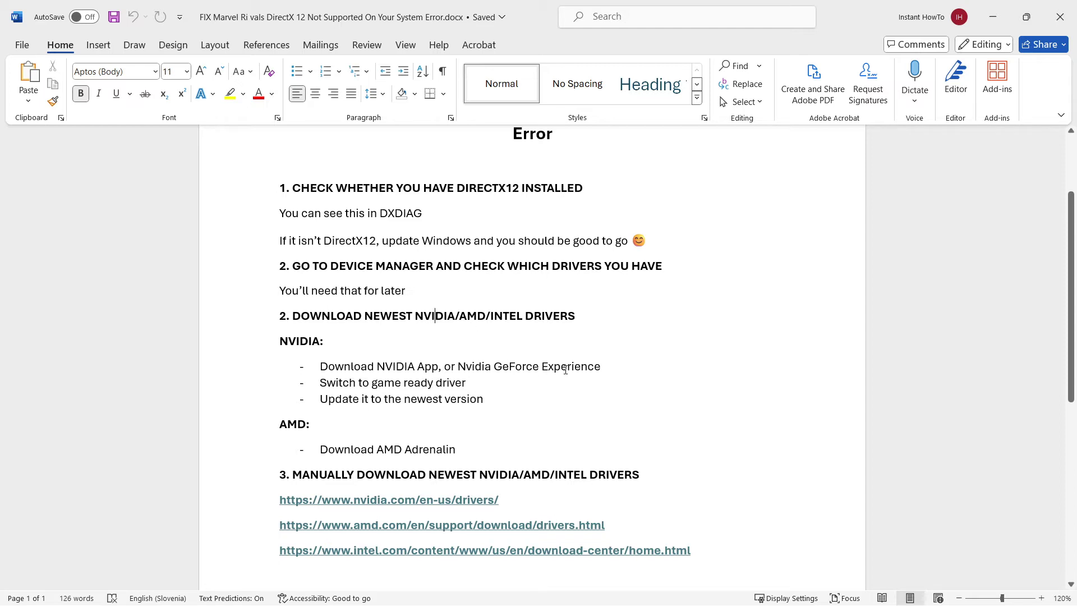
drag(380, 367, 625, 365)
click(510, 366)
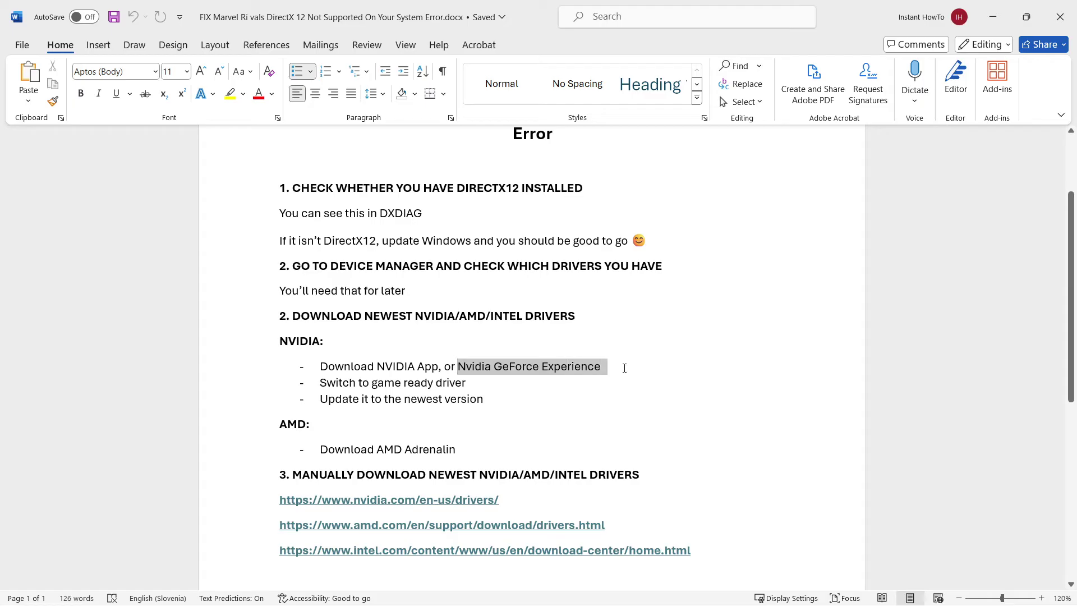
click(632, 398)
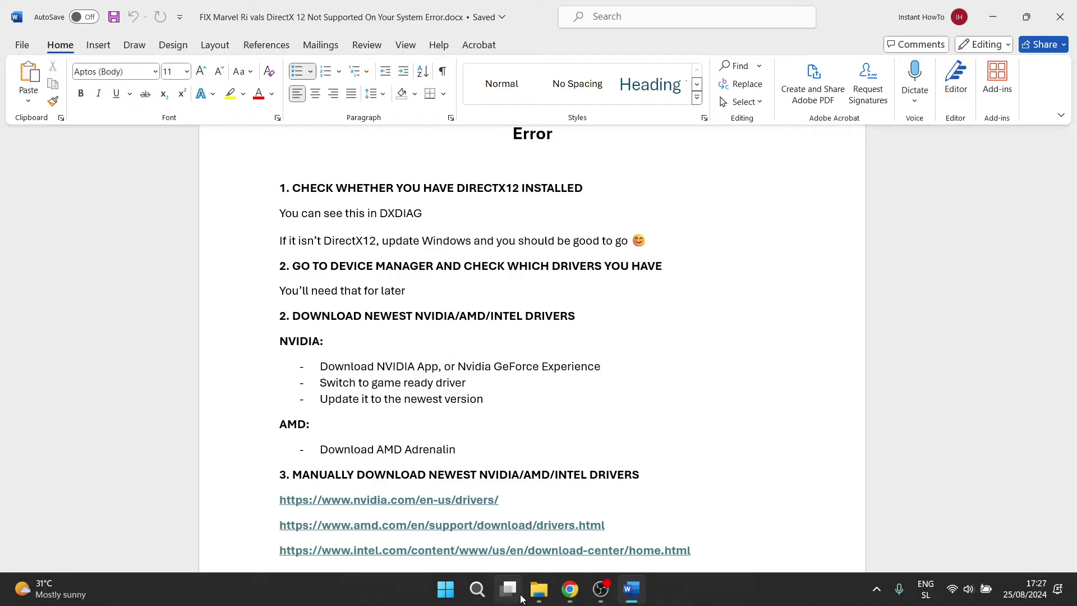
Open GeForce Experience from a 'ge' search and check for updates on its Drivers page.
click(476, 589)
text(ge)
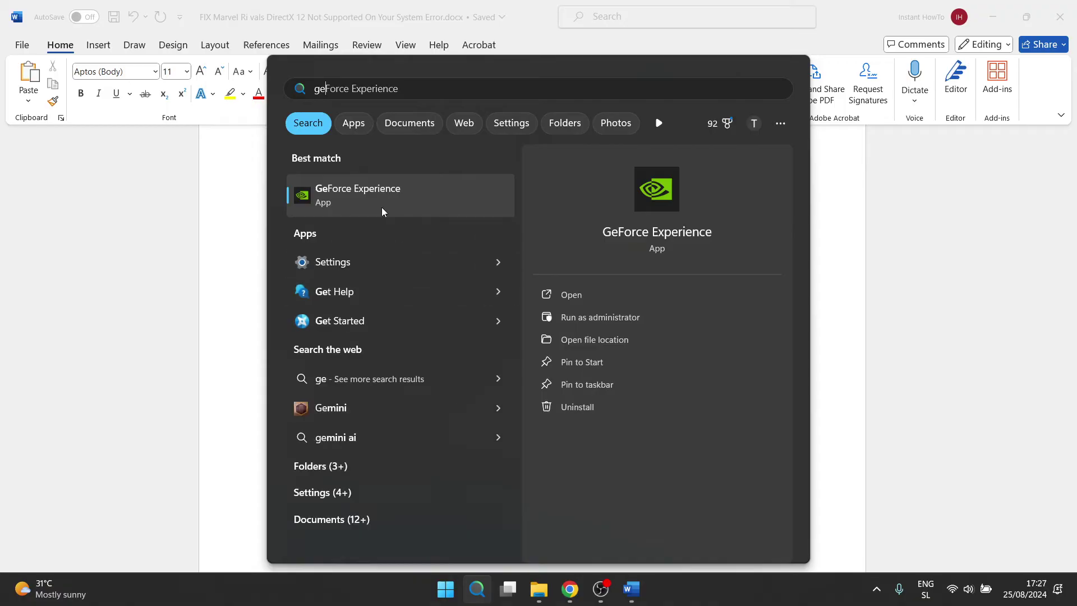
click(371, 193)
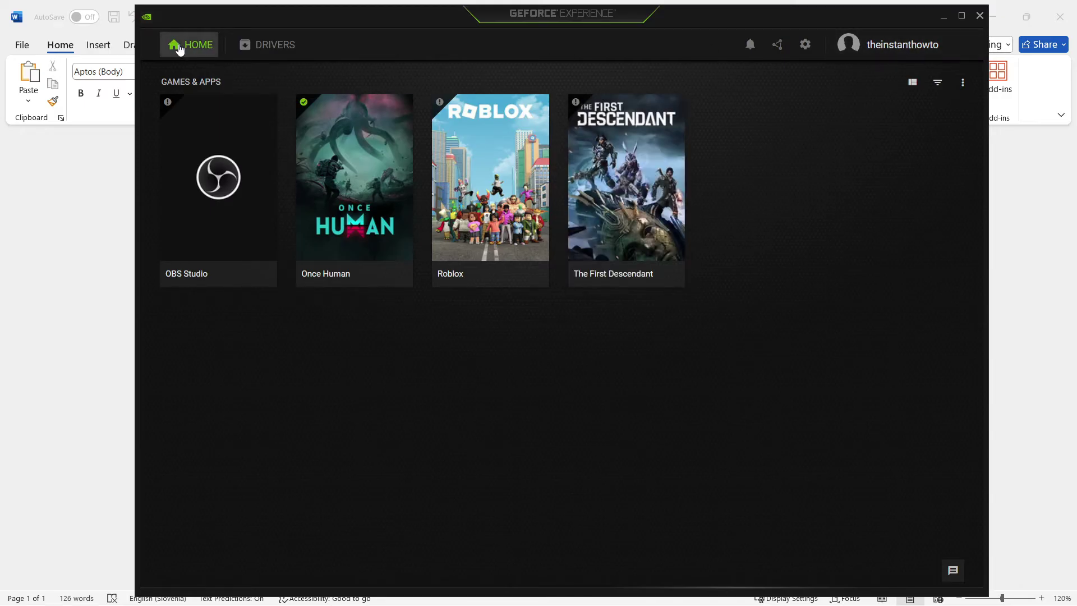
click(279, 47)
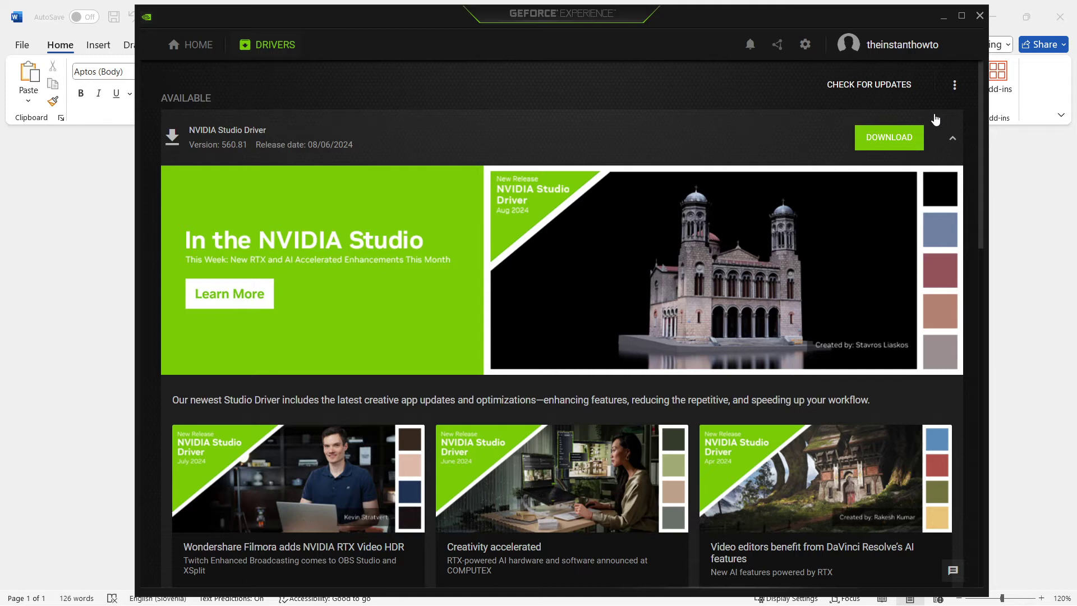
click(955, 86)
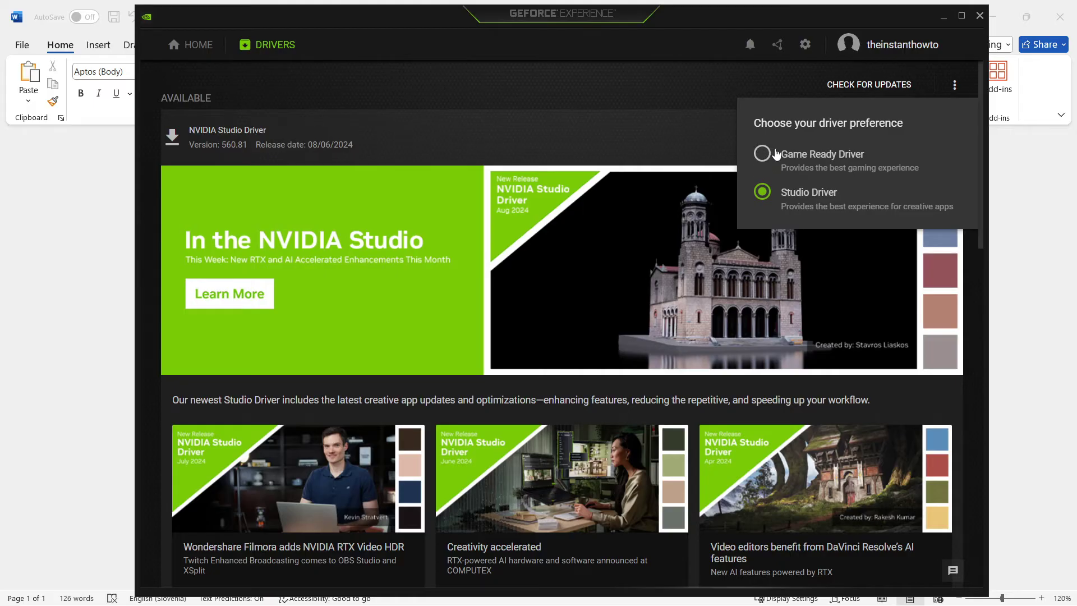
click(956, 89)
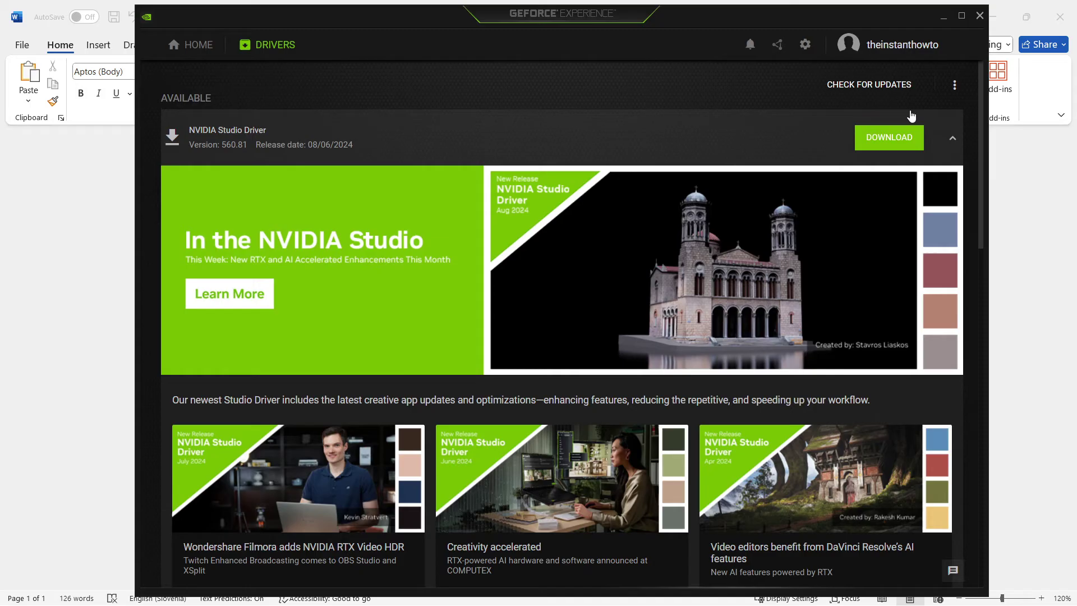
click(872, 89)
Close GeForce Experience, scroll the guide, and select 'AMD Adrenalin' in the AMD bullet.
click(980, 15)
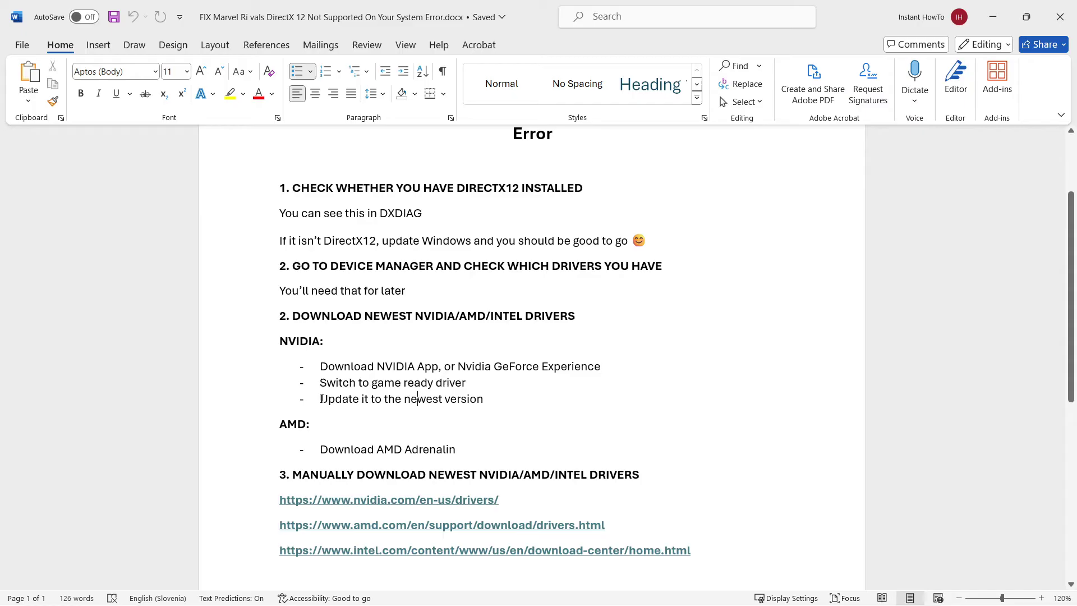
scroll(336, 396, down, 1)
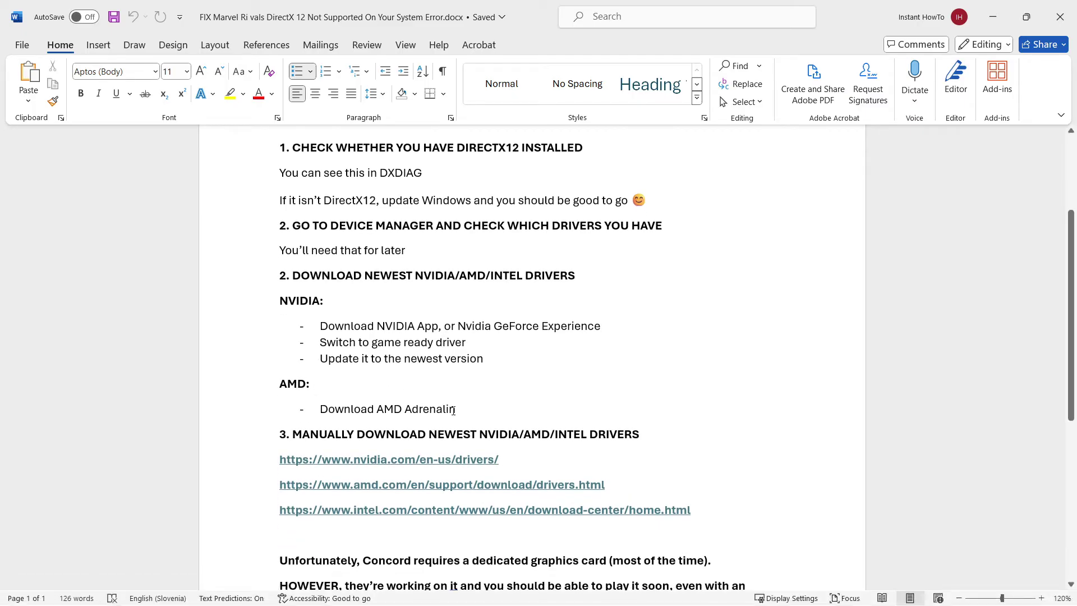
drag(454, 410, 376, 409)
click(427, 434)
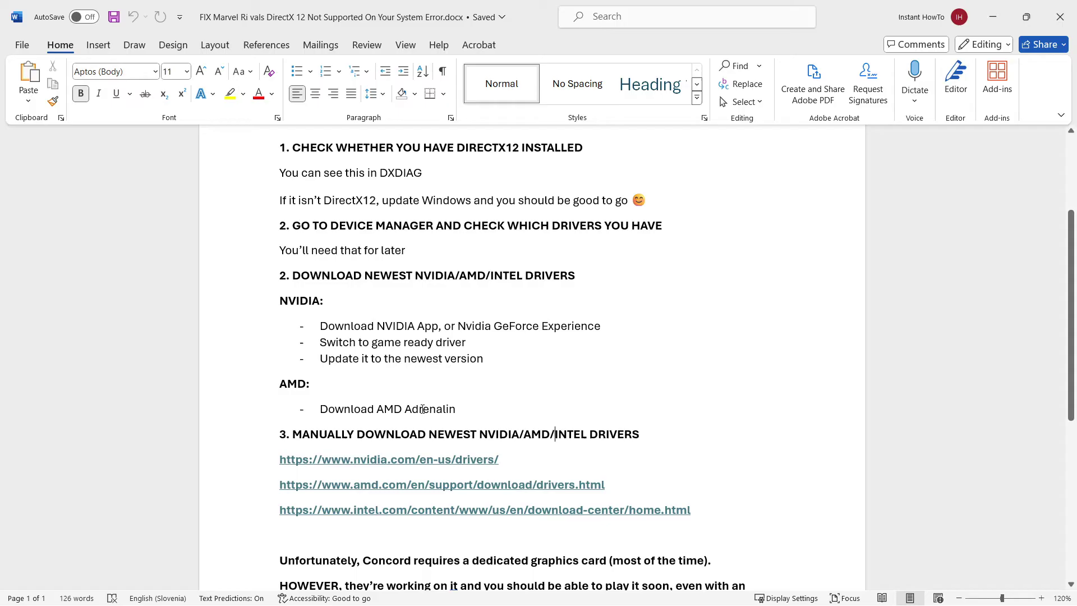
Launch AMD Software from an 'amd' search and view its System page showing version 23.19.12.03.
click(471, 595)
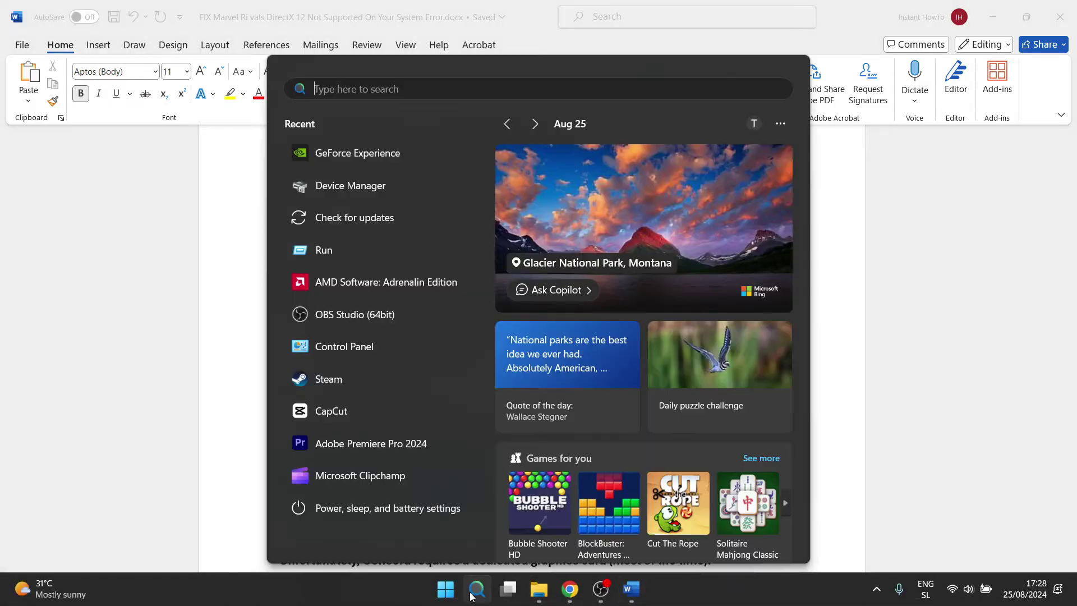
text(amd)
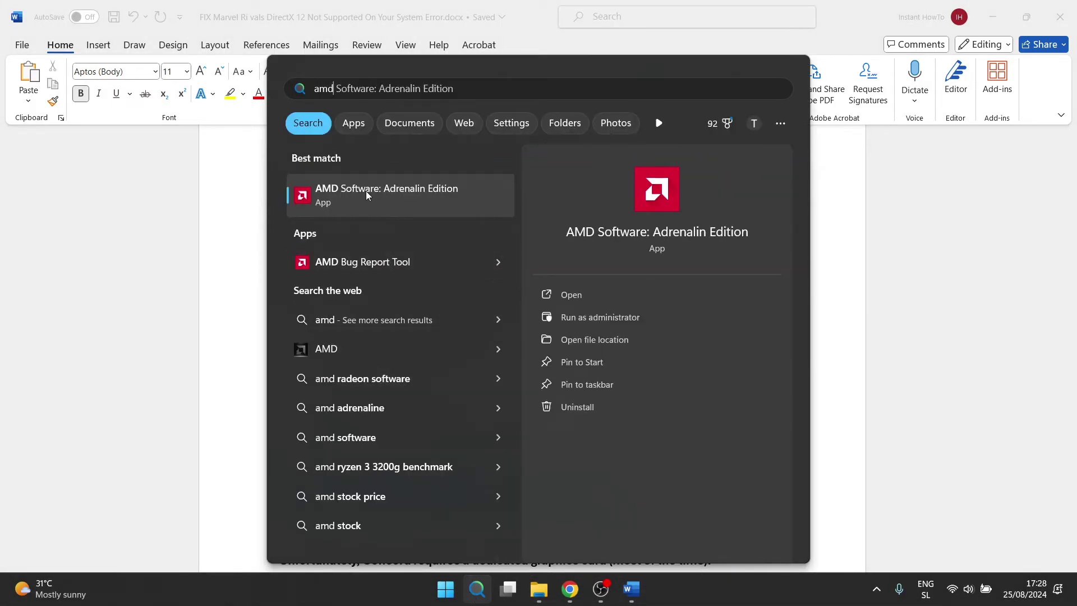
click(394, 200)
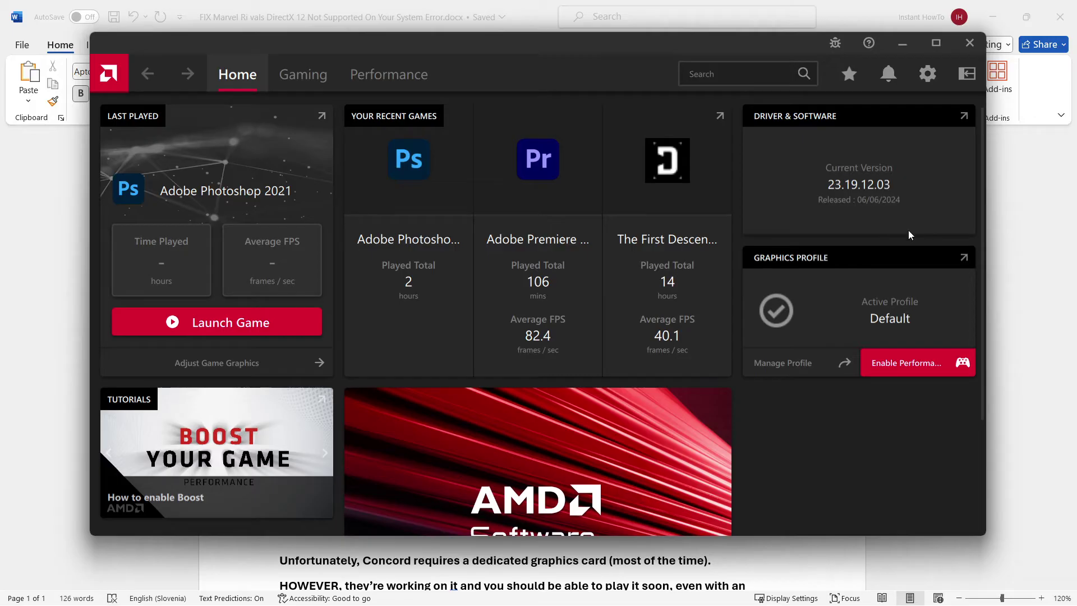
click(963, 117)
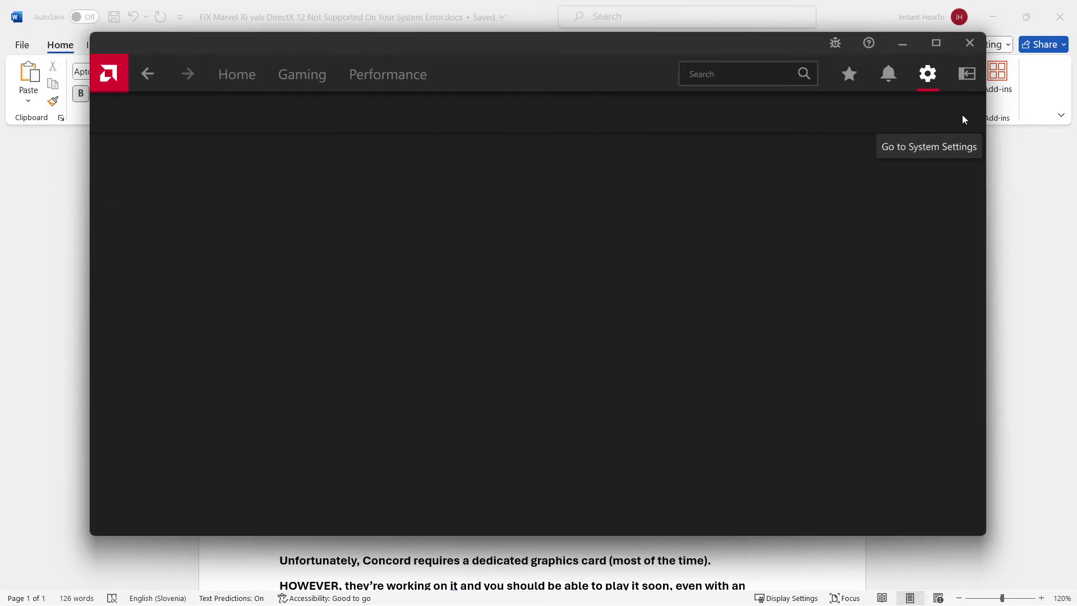
scroll(470, 260, down, 2)
scroll(437, 245, up, 2)
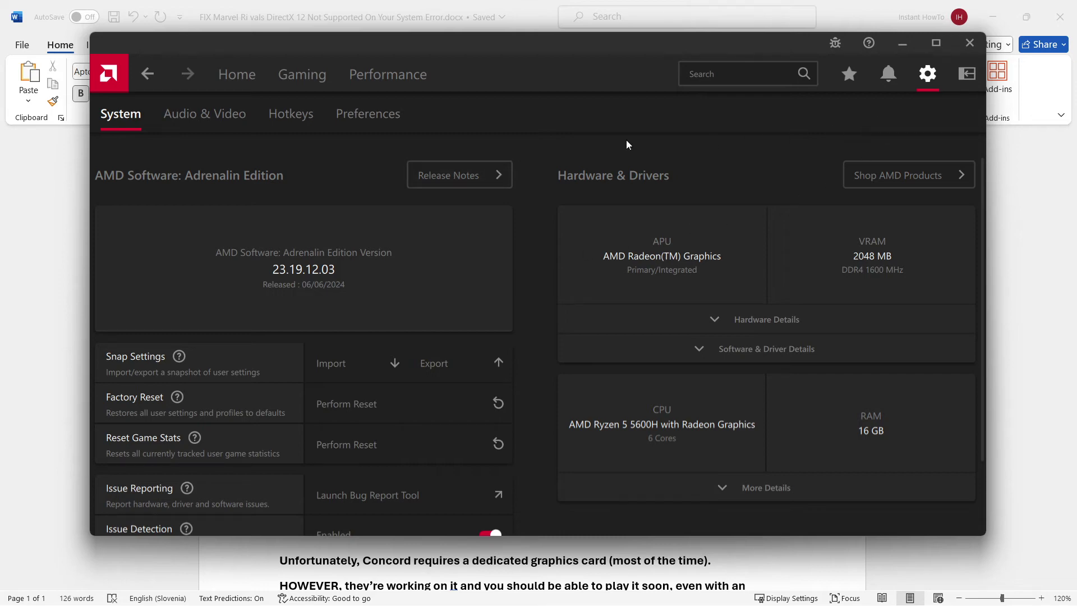
click(969, 43)
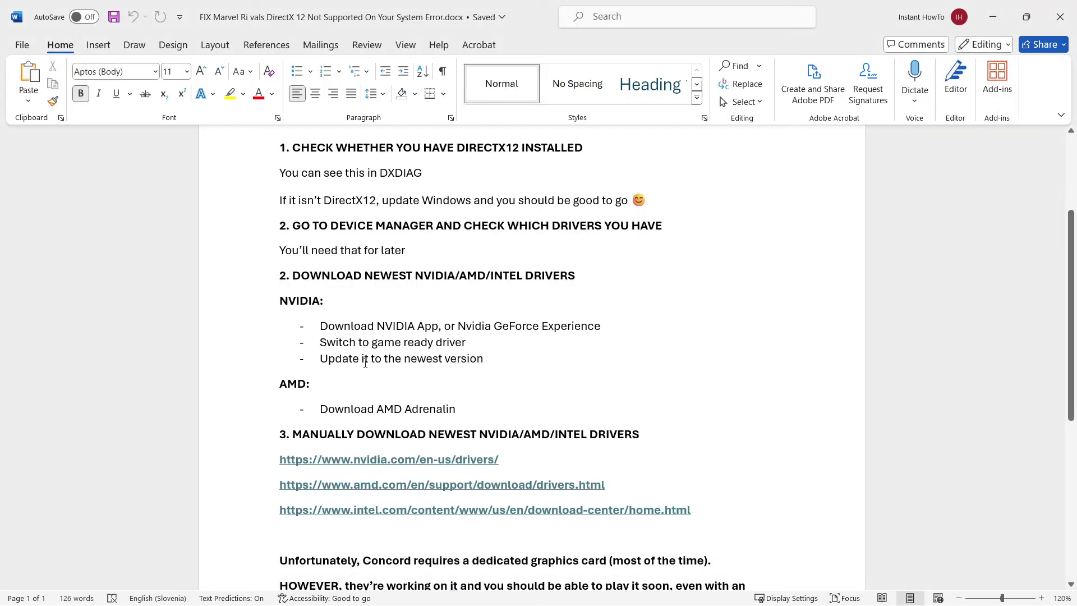
scroll(362, 362, up, 1)
scroll(361, 362, down, 2)
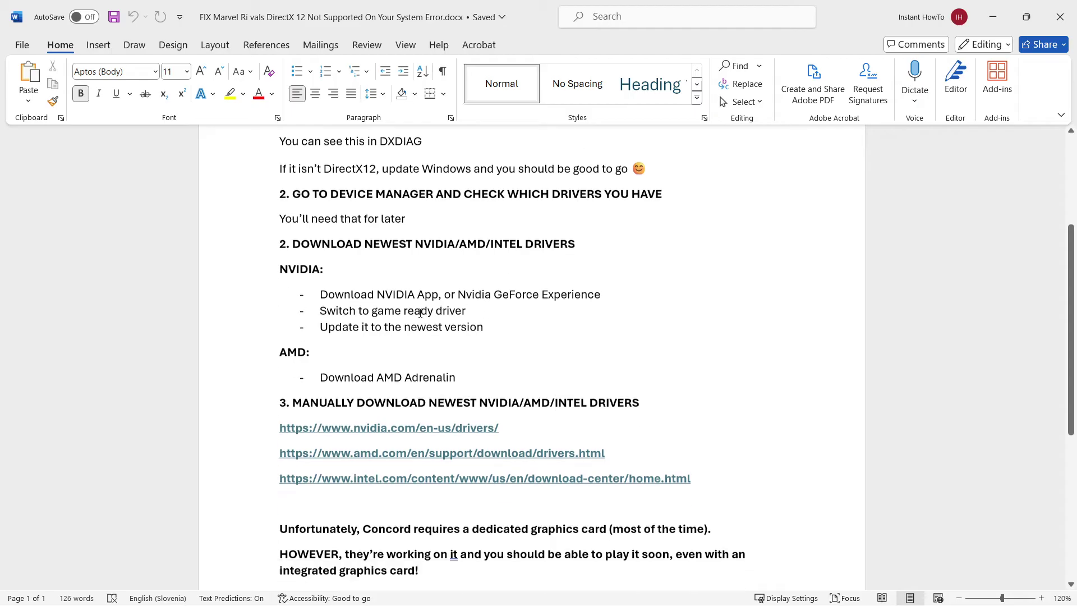
scroll(432, 415, up, 1)
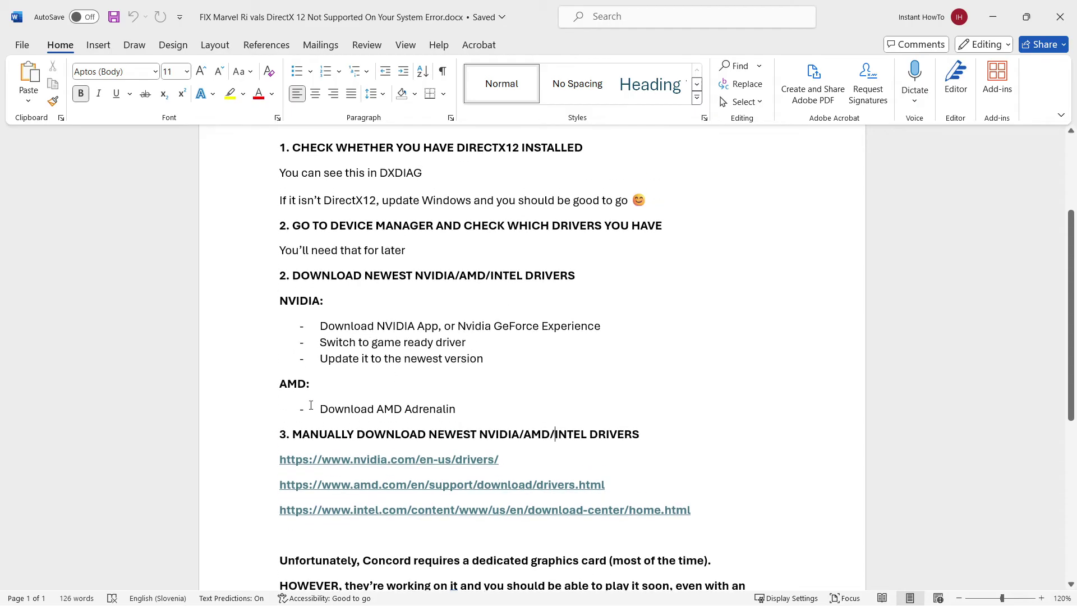
scroll(311, 404, down, 1)
drag(279, 394, 355, 396)
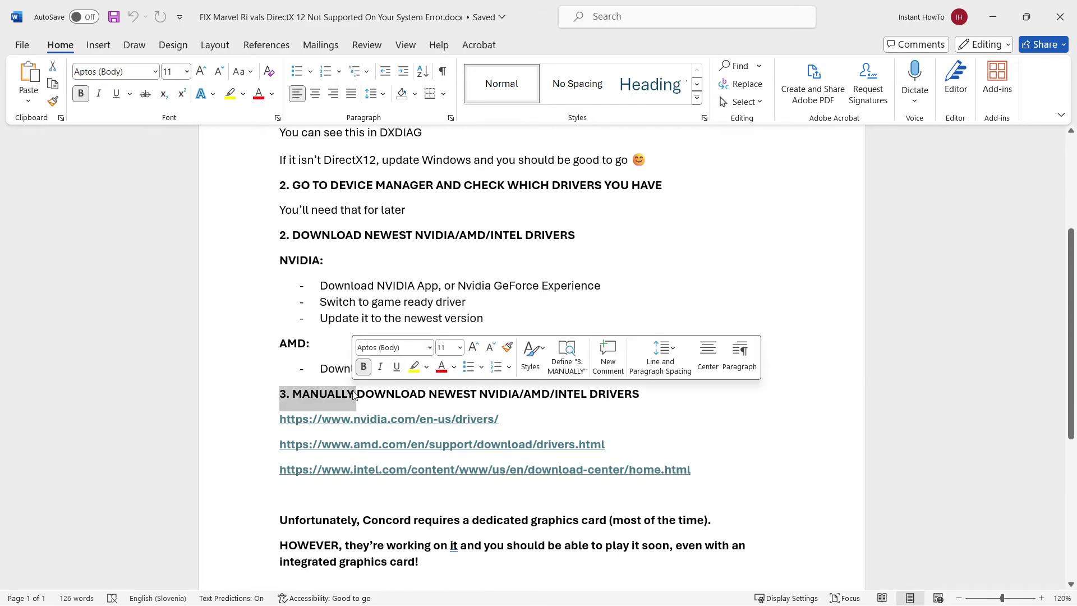
click(394, 409)
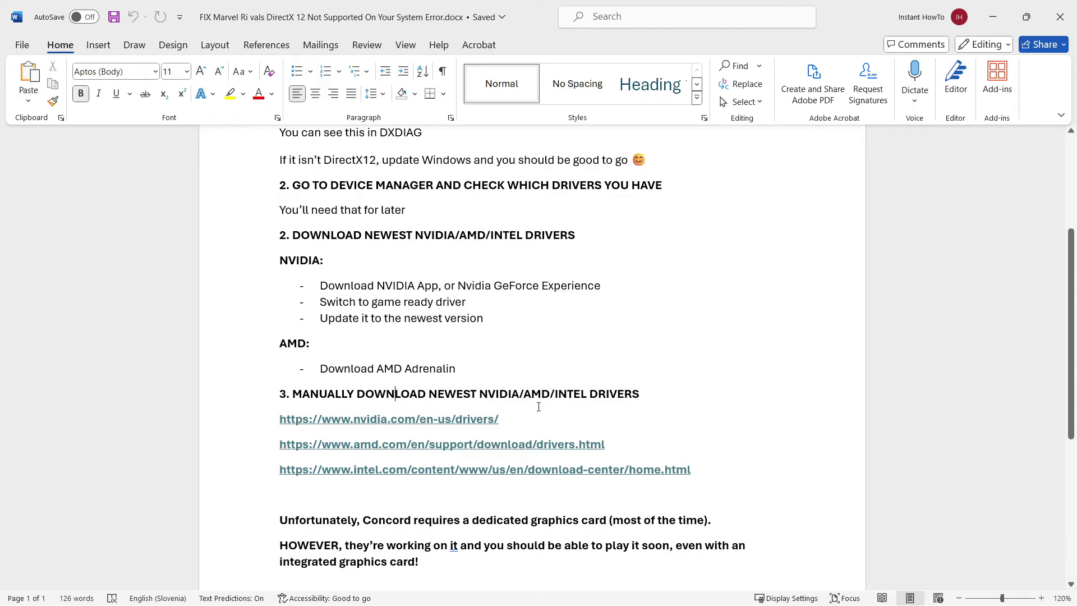
scroll(402, 392, down, 1)
click(469, 377)
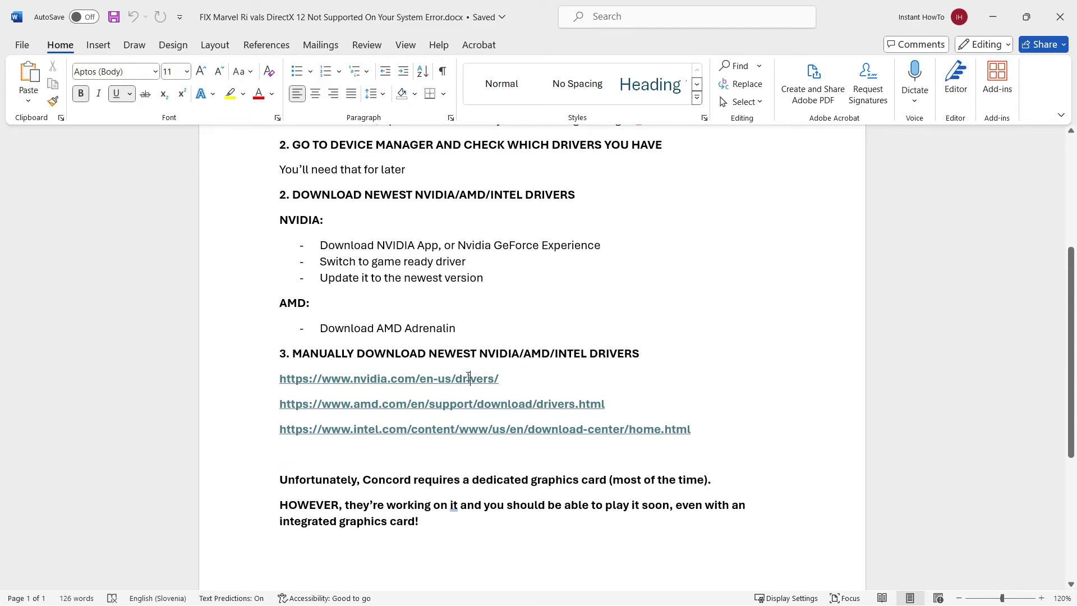
click(516, 386)
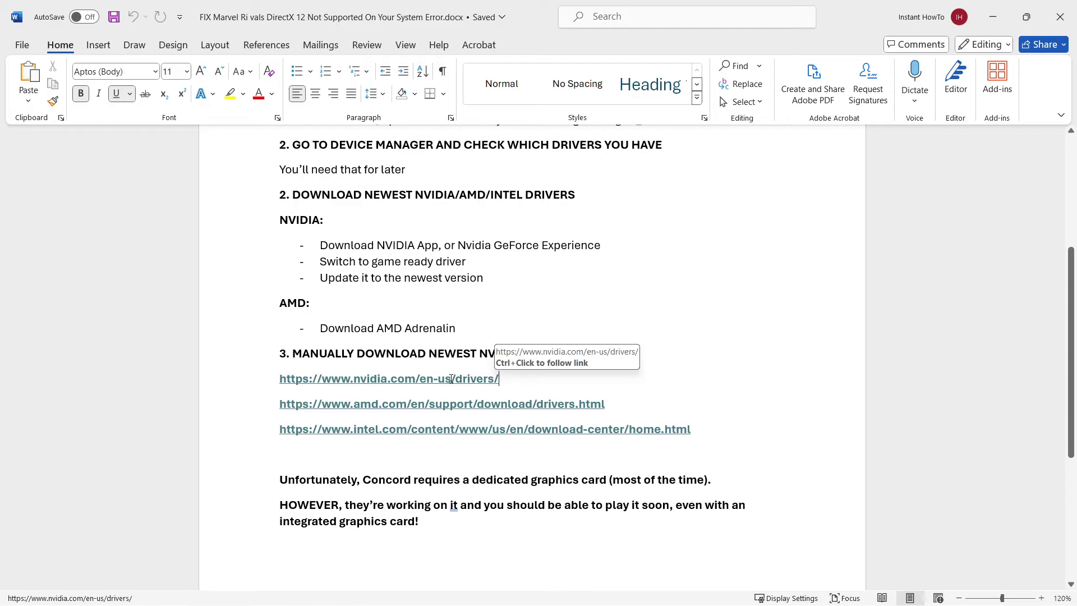
scroll(452, 379, up, 2)
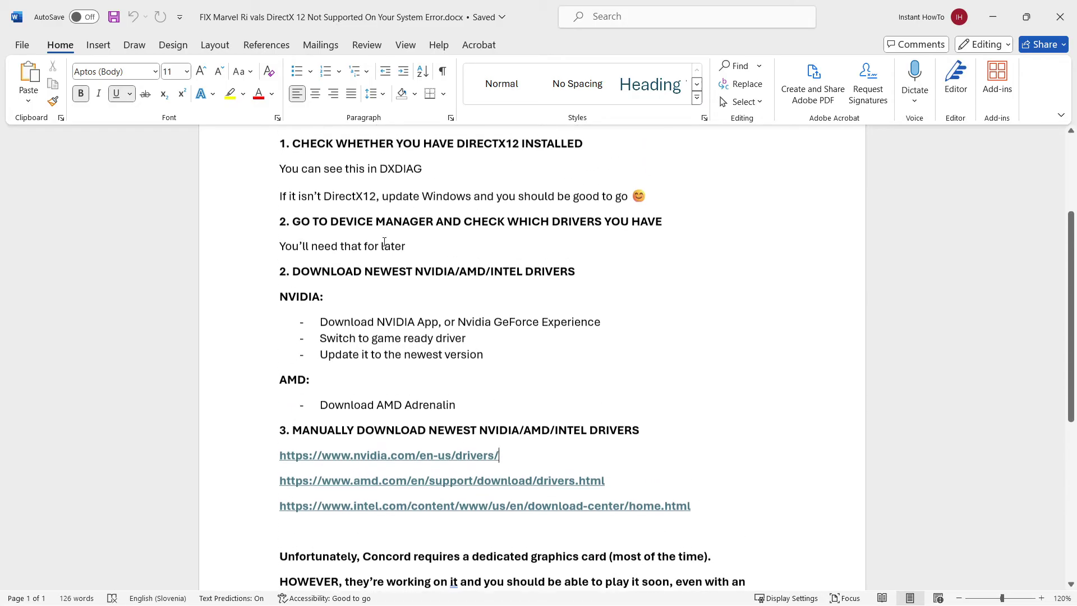
scroll(469, 308, down, 2)
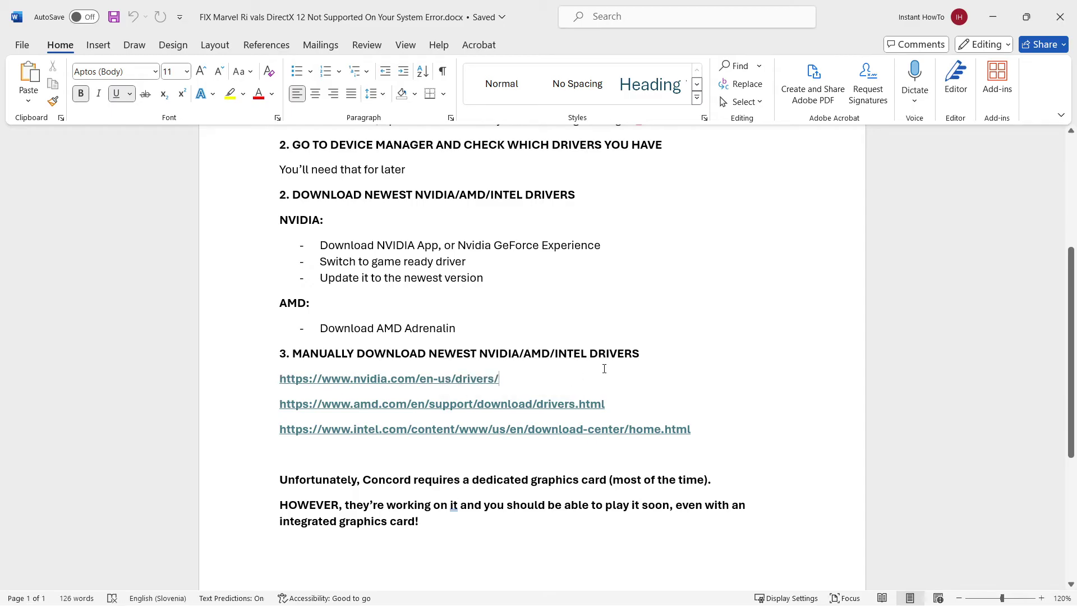
Open the guide's NVIDIA drivers link, look over the Manual Driver Search, then close the browser.
ctrl+click(481, 378)
drag(448, 8, 553, 3)
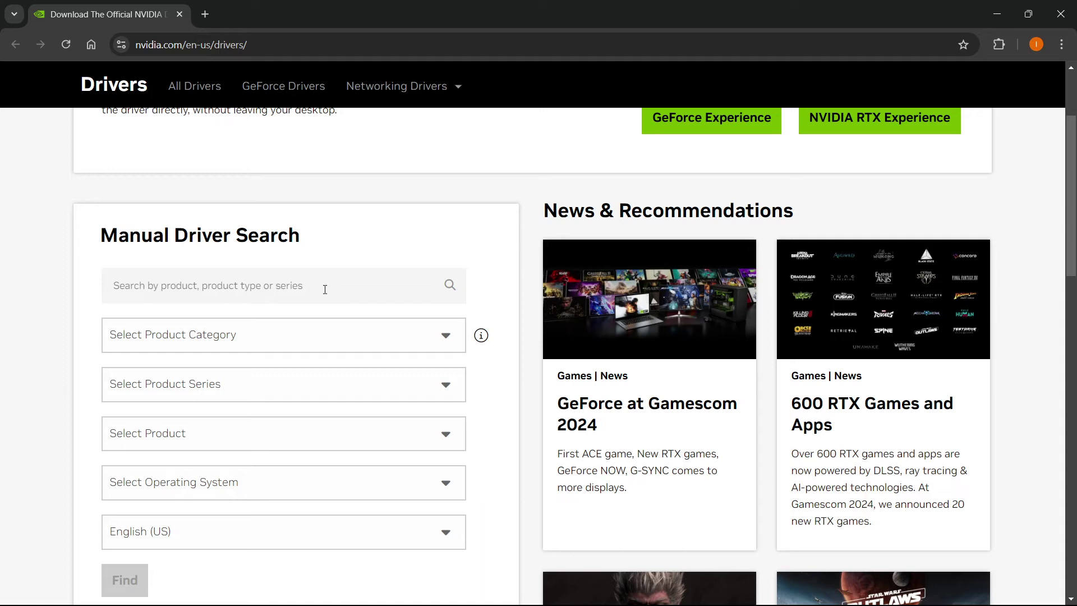
scroll(325, 289, down, 1)
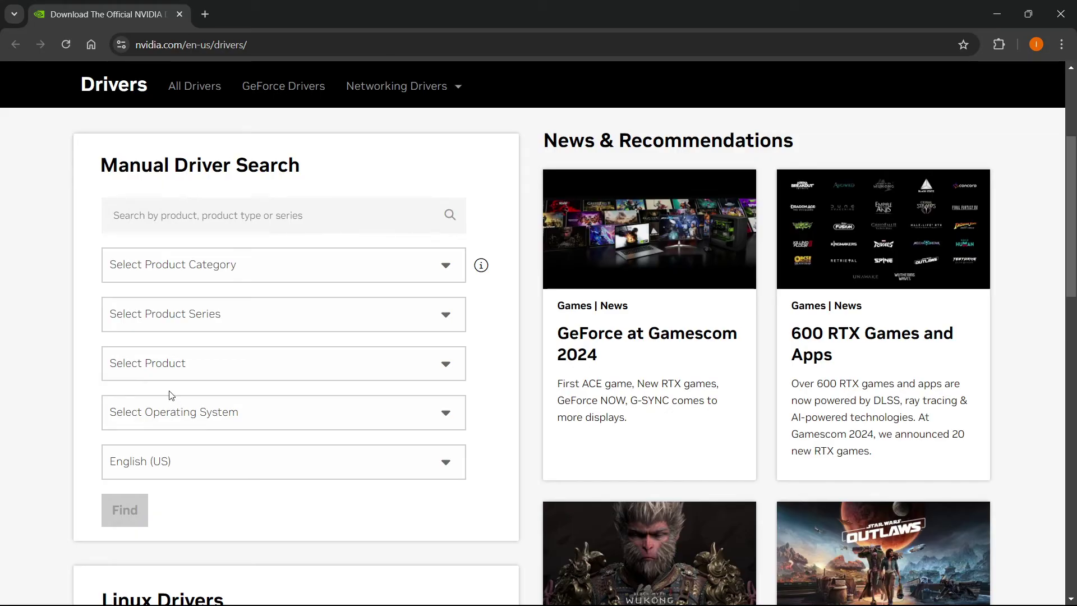
scroll(171, 395, up, 4)
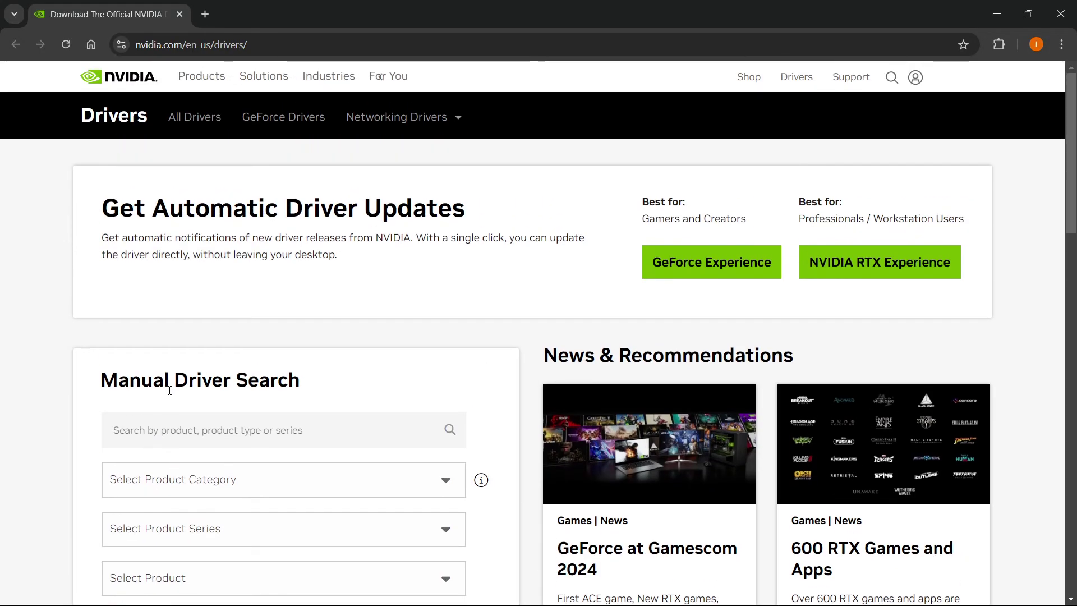
click(1061, 13)
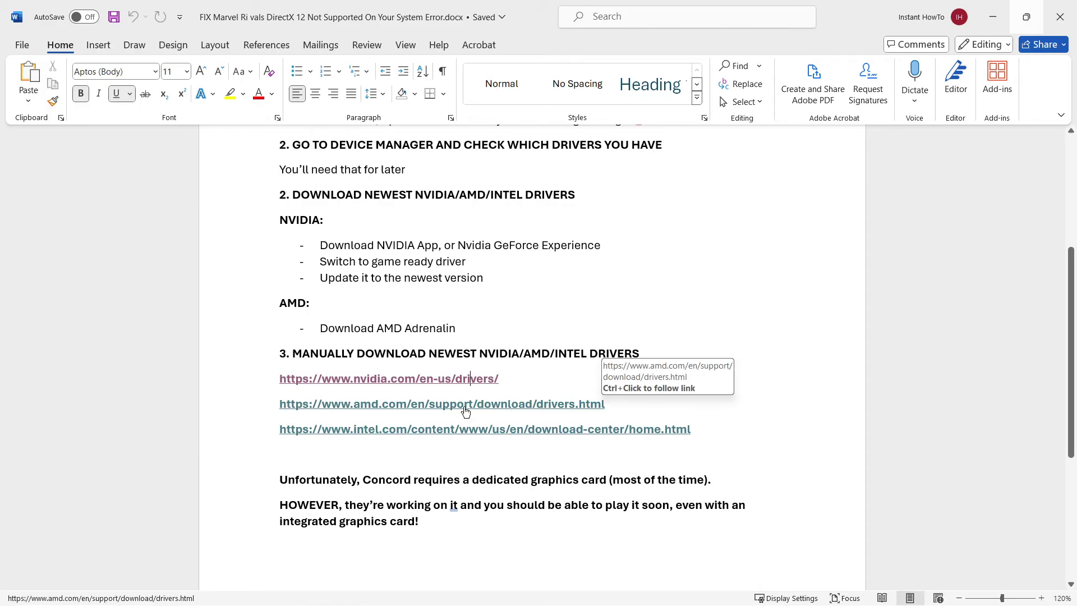
Open the guide's AMD link, review the Drivers and Support page's Search or Browse section, then close the browser.
ctrl+click(402, 405)
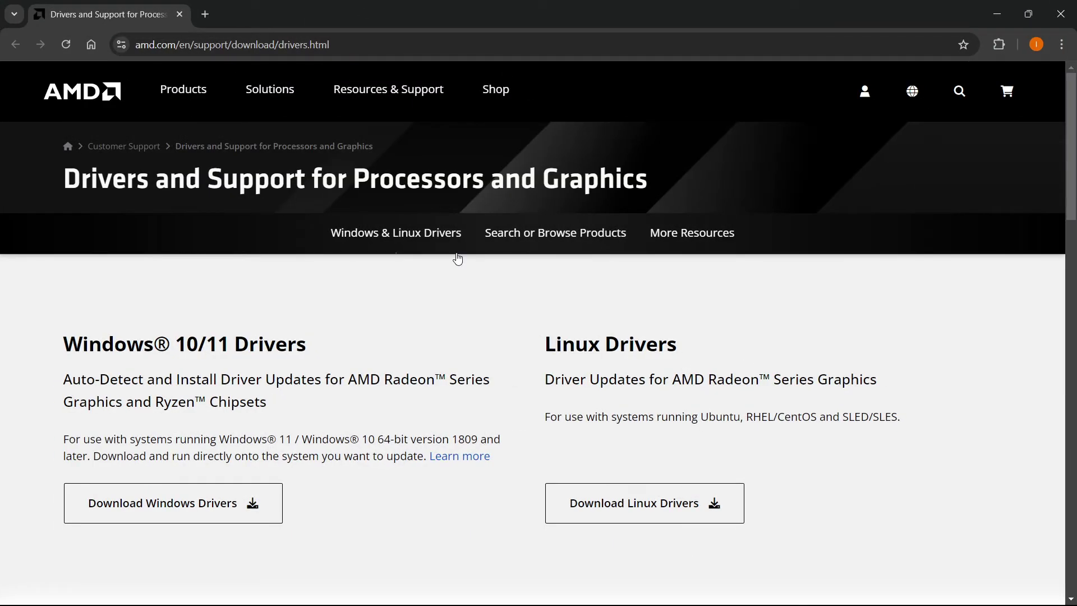
scroll(457, 258, down, 6)
scroll(238, 337, down, 1)
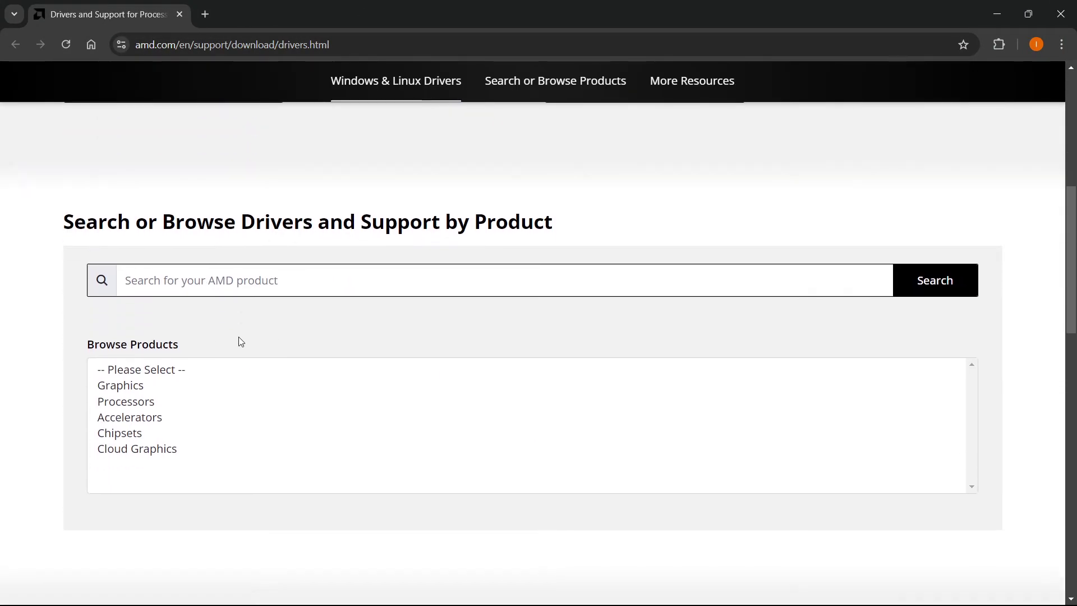
scroll(370, 326, down, 2)
scroll(396, 340, up, 3)
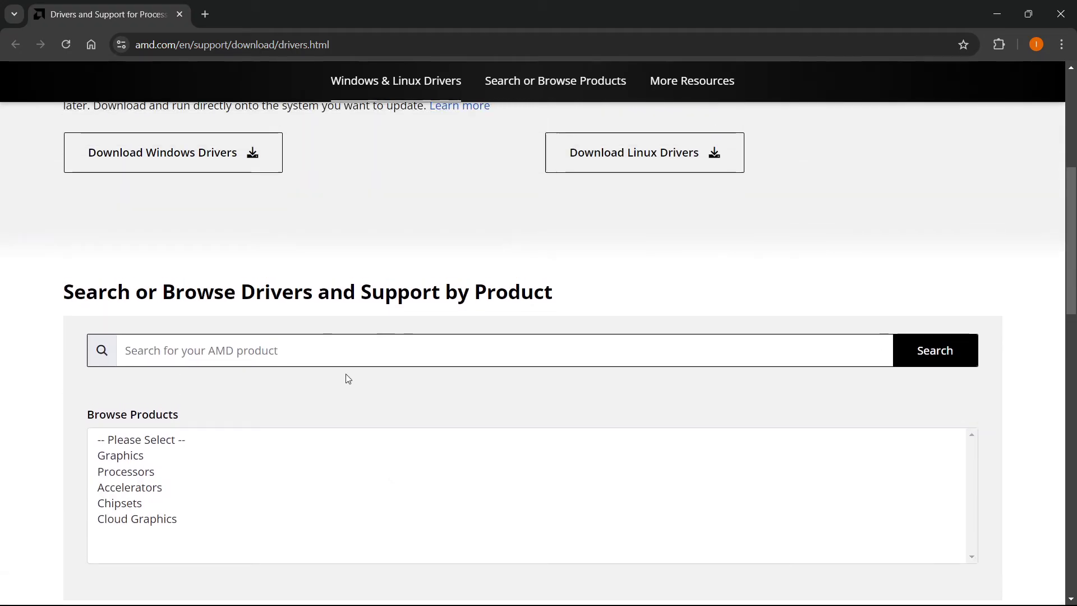
scroll(490, 258, up, 1)
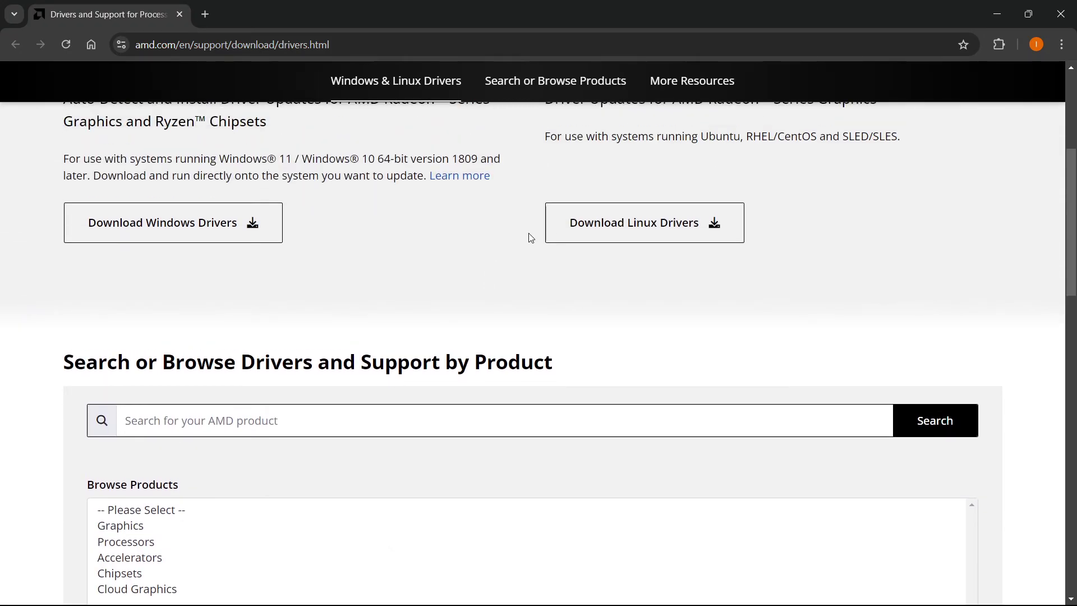
click(1061, 14)
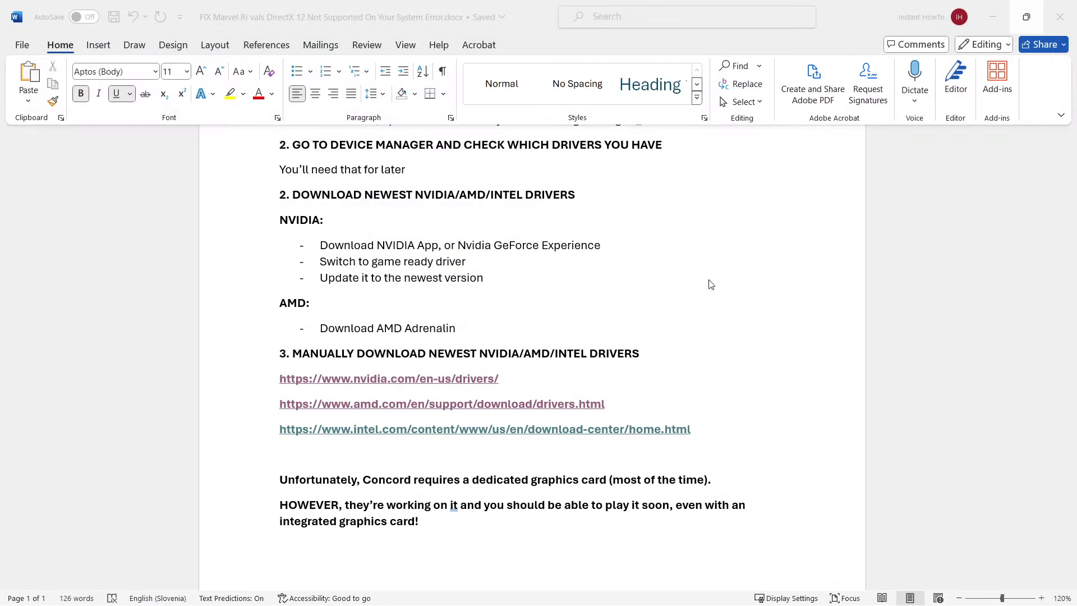
Open the guide's Intel link to get Google results for 'intel download driver'.
click(376, 432)
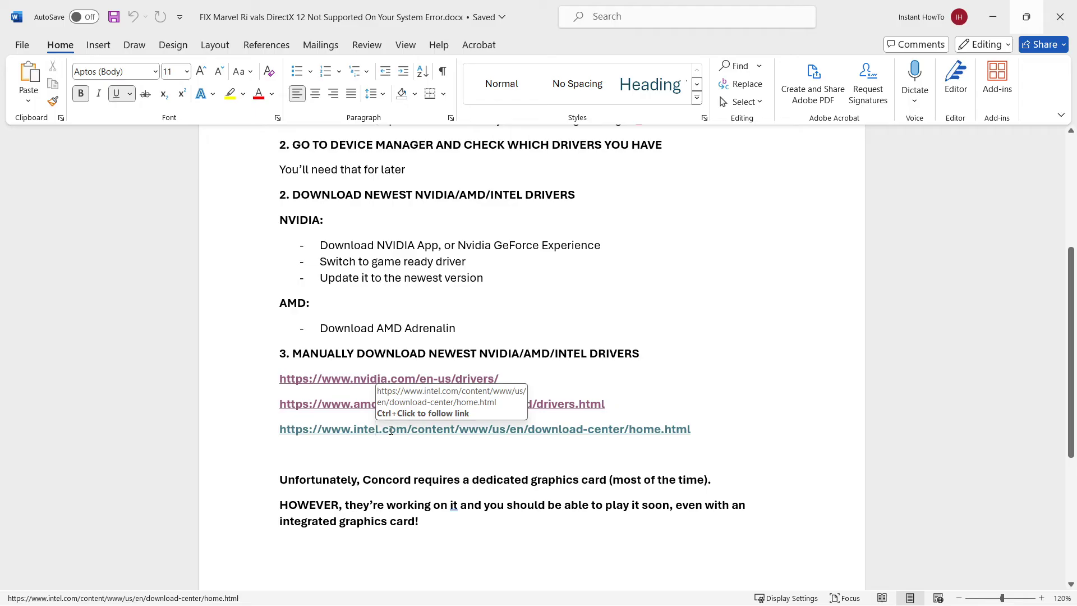
ctrl+click(386, 433)
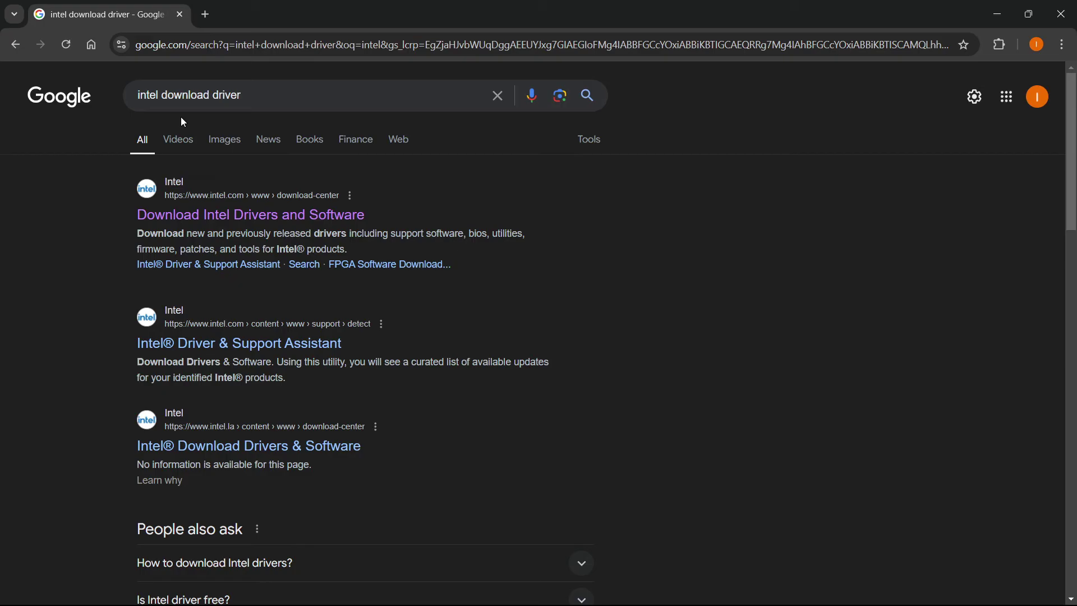
Open Intel's Download Drivers and Software page and filter it to Graphics drivers.
click(220, 217)
scroll(210, 393, down, 1)
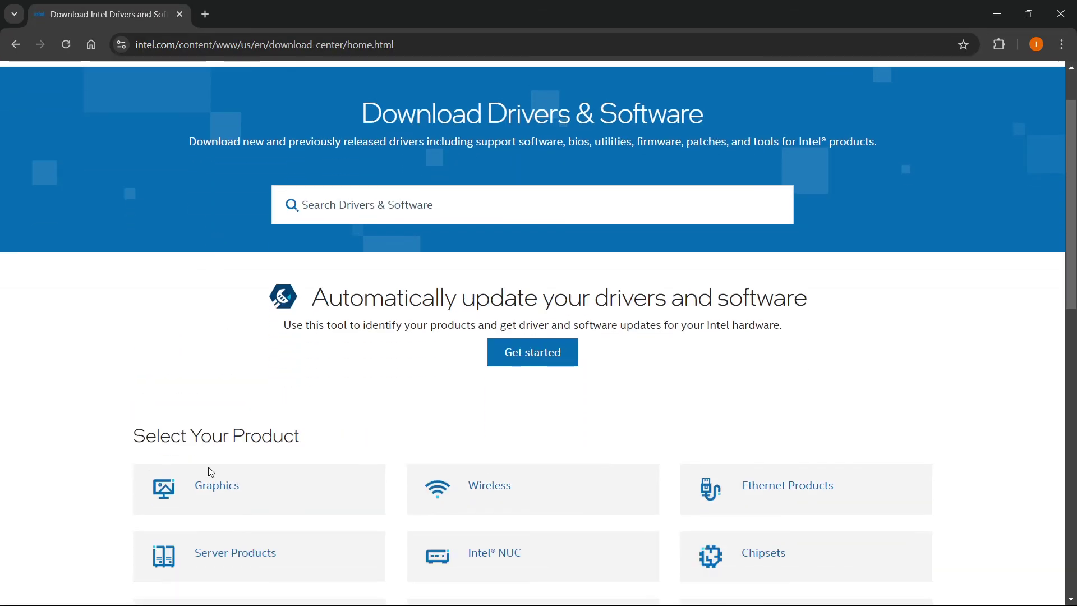
click(232, 489)
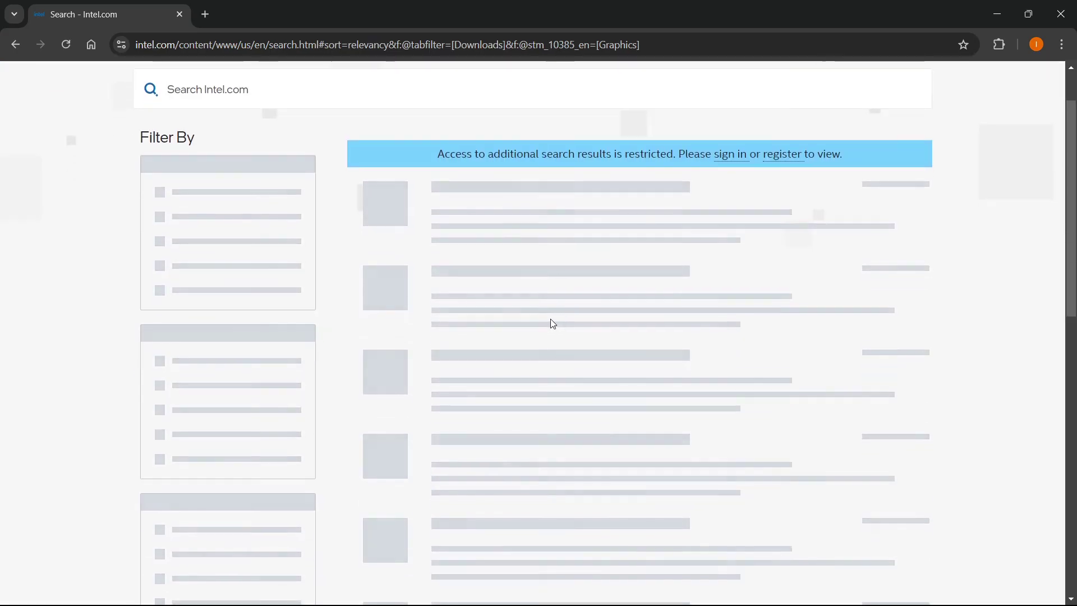
Browse the 34 Intel graphics driver results, led by Intel Arc & Iris Xe Graphics.
scroll(546, 337, down, 7)
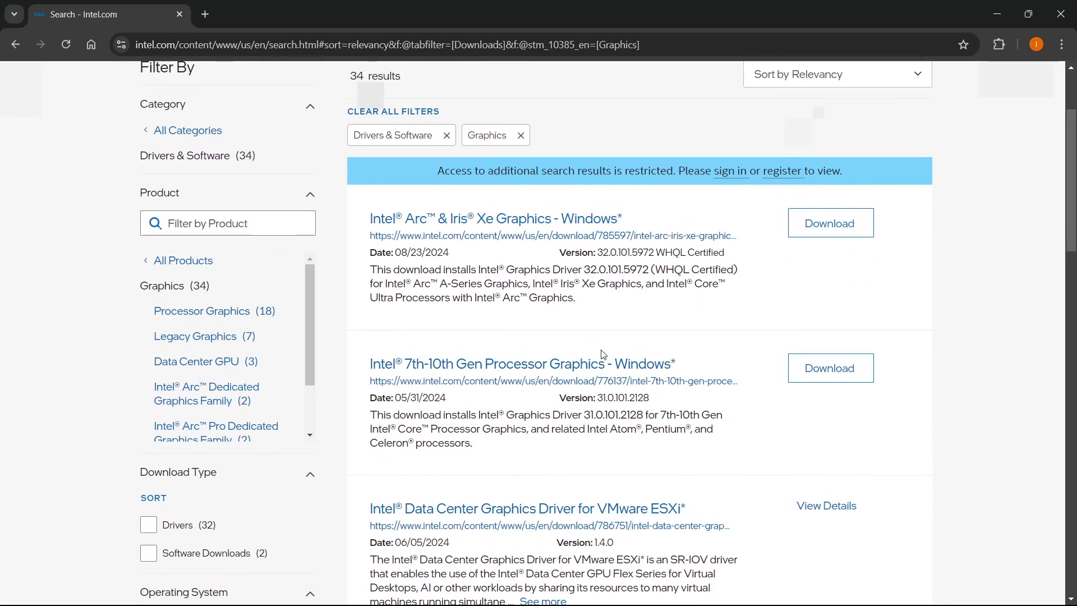
scroll(589, 344, down, 7)
scroll(617, 365, up, 9)
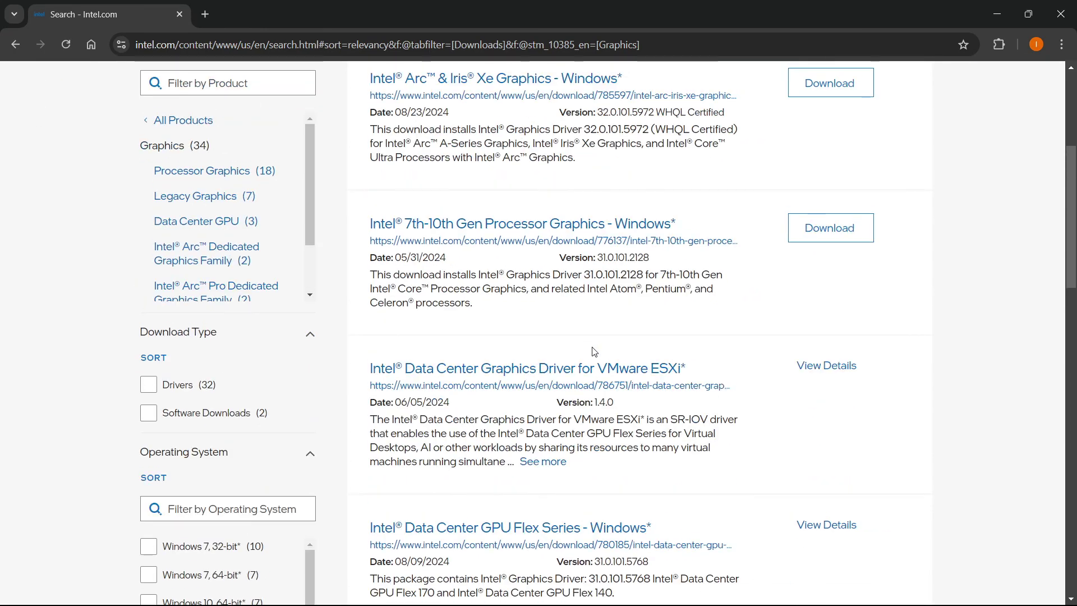
scroll(633, 375, up, 4)
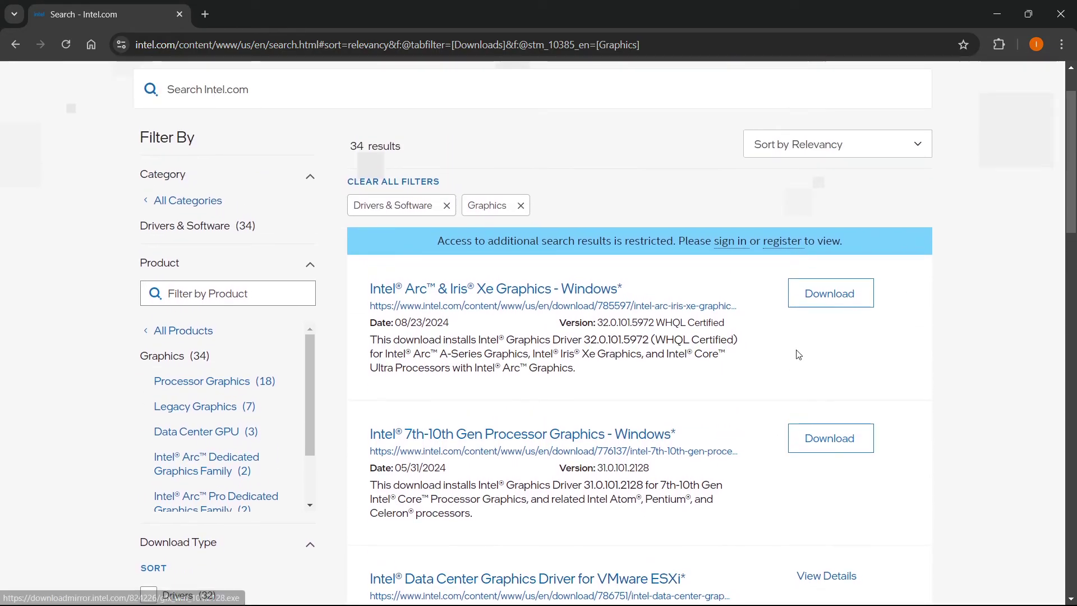
scroll(730, 359, down, 9)
scroll(775, 373, down, 10)
scroll(734, 308, up, 14)
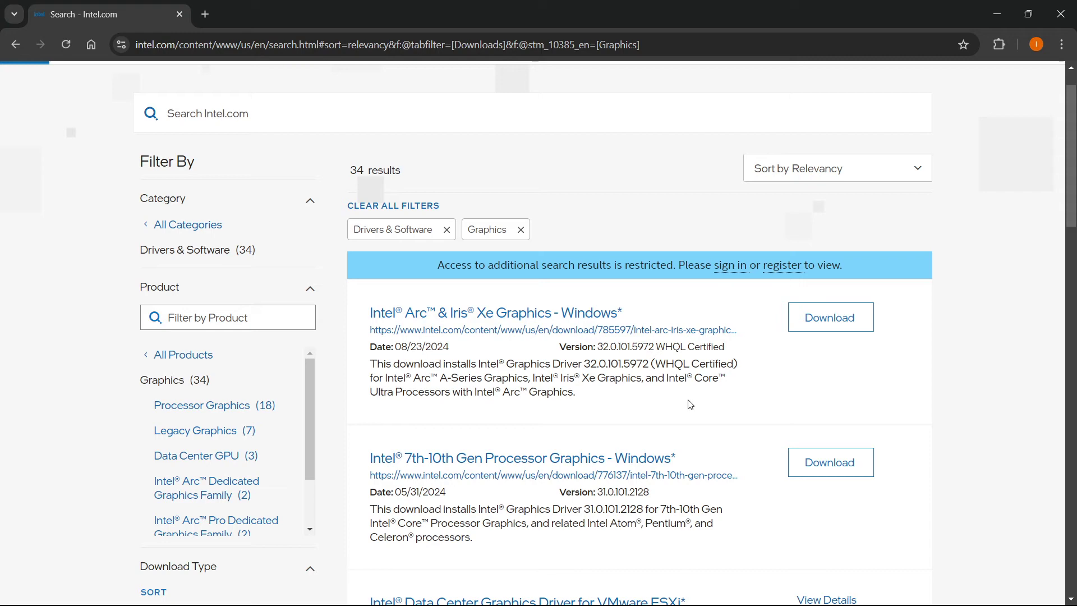
scroll(691, 405, up, 1)
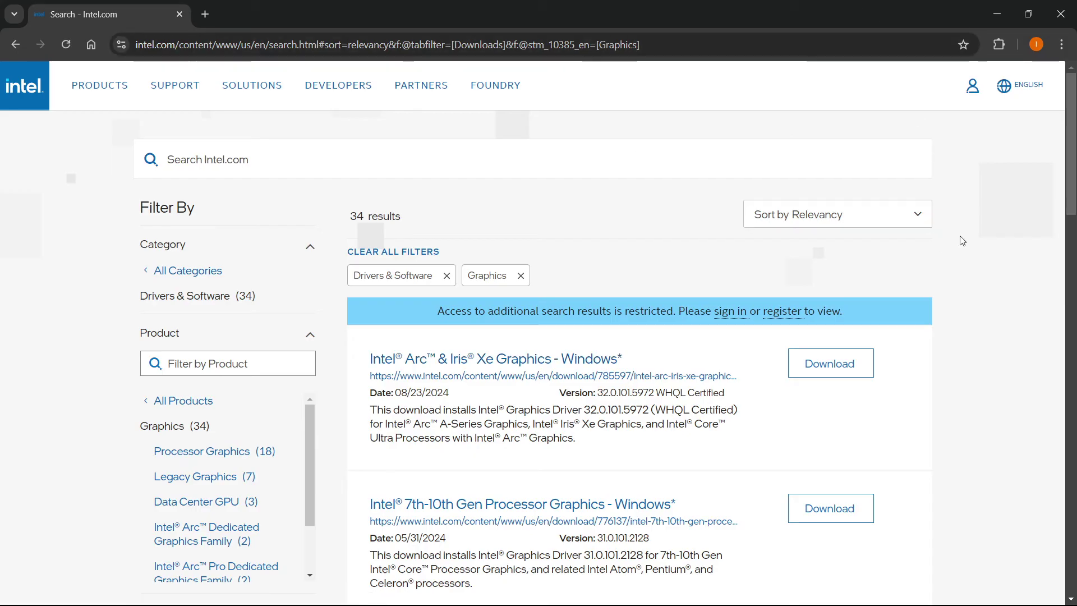
scroll(793, 235, down, 1)
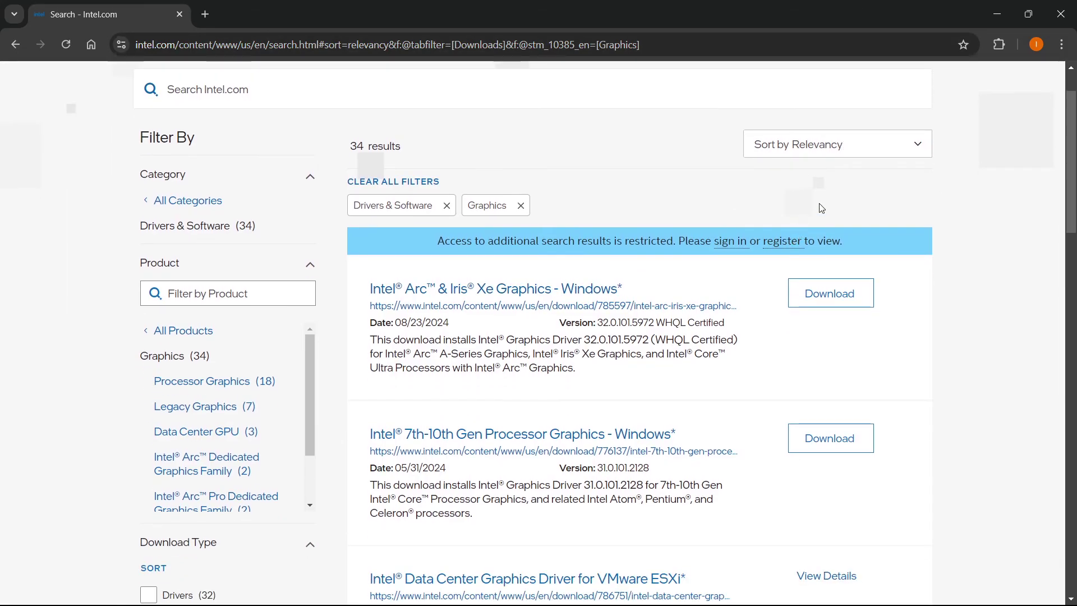
scroll(831, 196, up, 1)
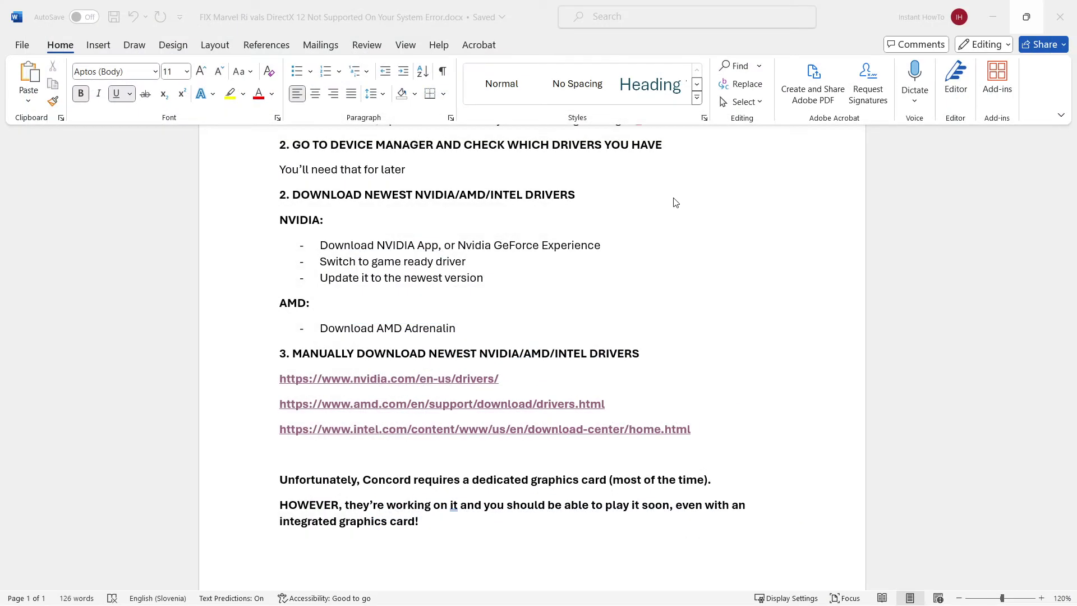
In the 'Unfortunately, Concord requires a dedicated graphics card' line, replace 'Concord' with 'Marvel Rivals'.
scroll(584, 252, down, 1)
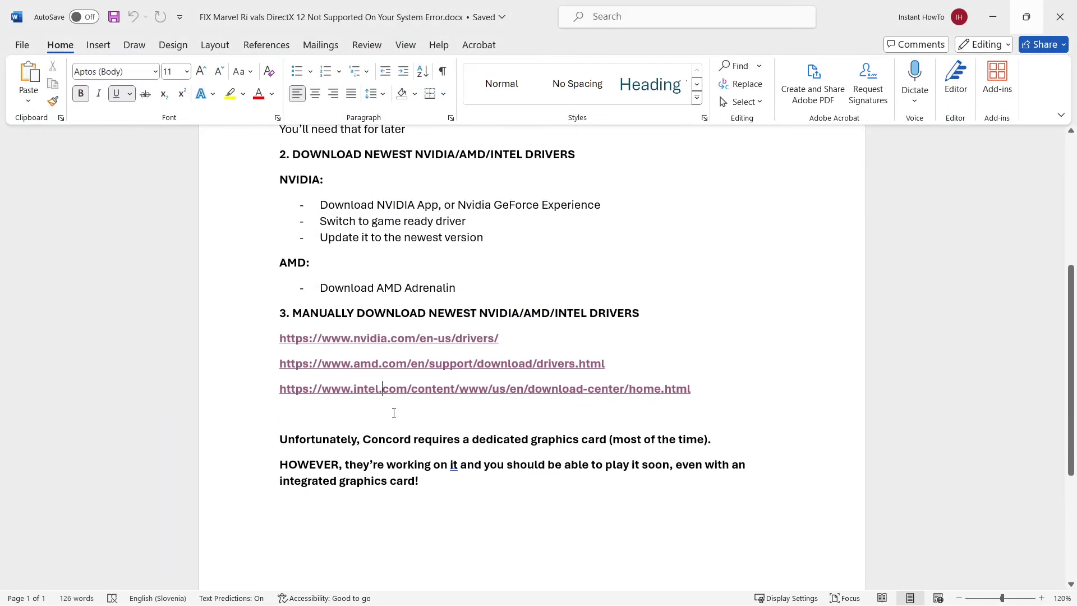
double_click(389, 441)
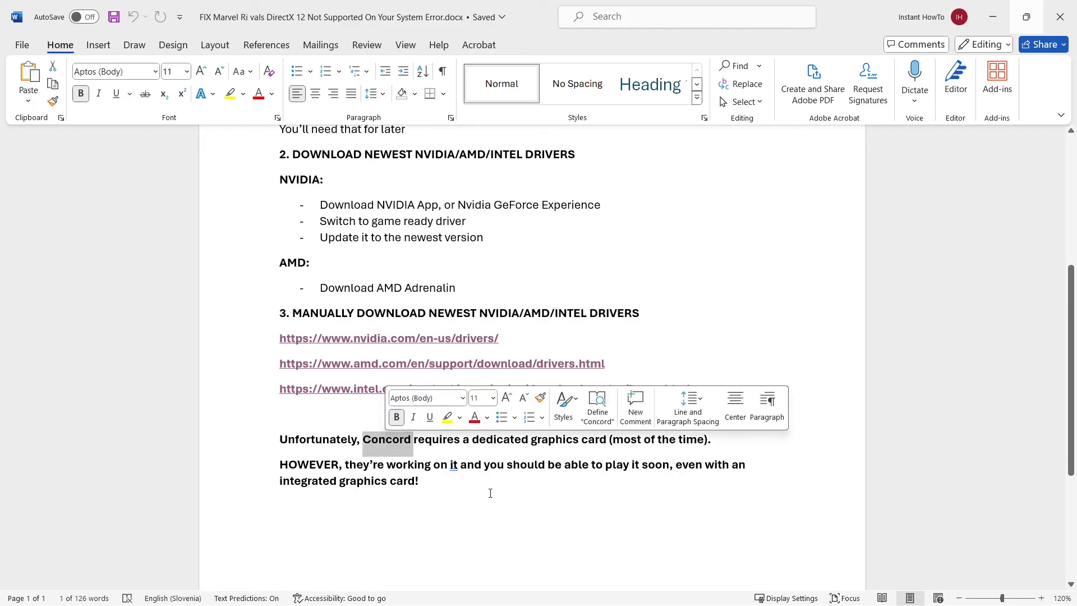
text(M)
text(a)
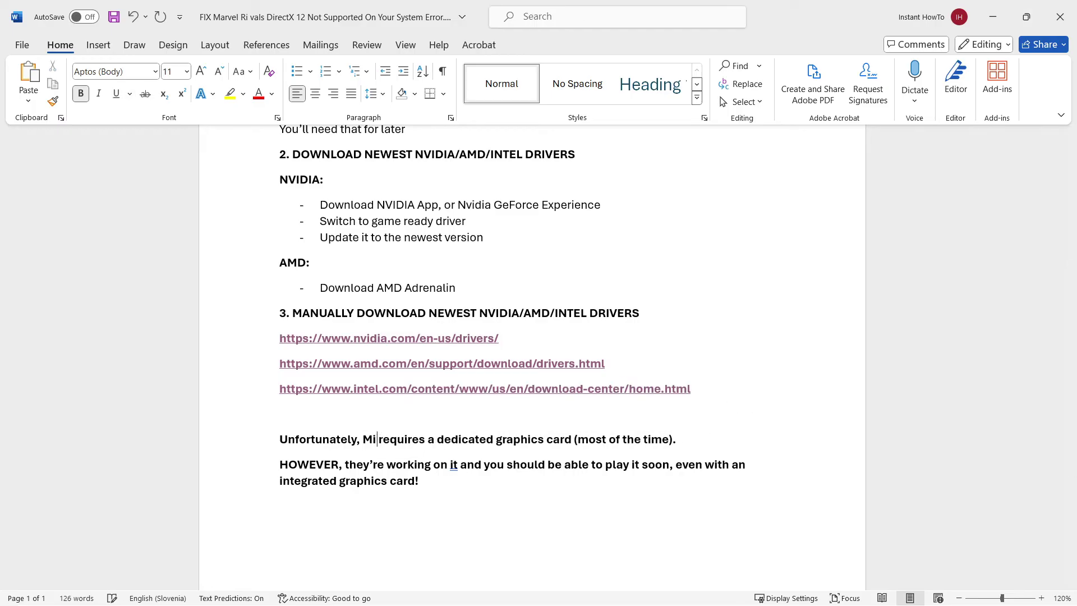
text(rvel Rivals)
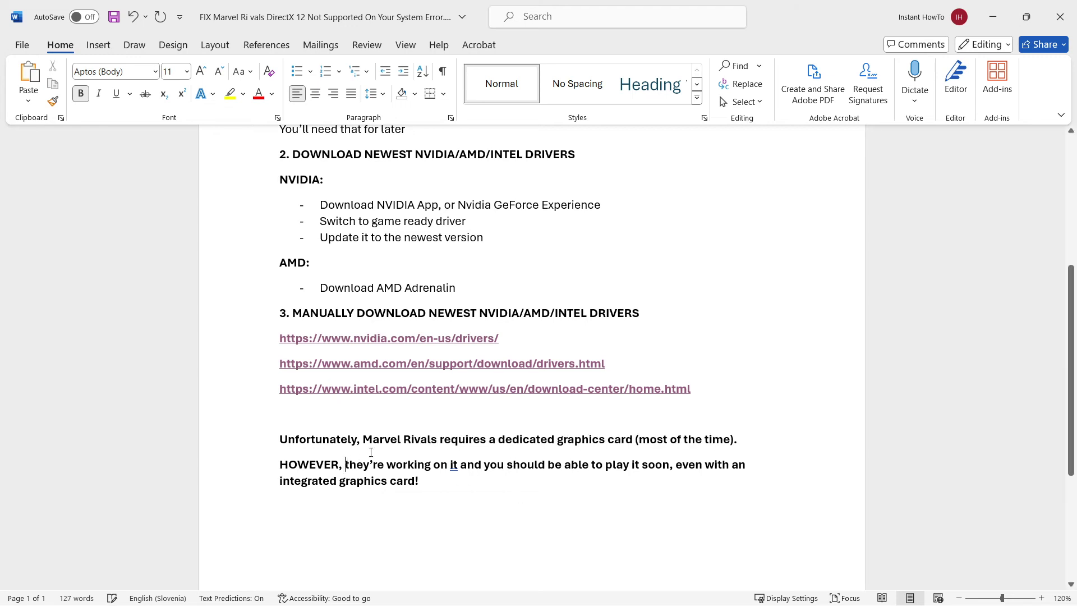
drag(358, 440, 420, 439)
click(477, 466)
drag(739, 441, 637, 443)
click(713, 442)
drag(346, 465, 434, 466)
click(445, 486)
drag(501, 436, 608, 440)
click(536, 497)
scroll(455, 481, up, 2)
scroll(415, 449, down, 3)
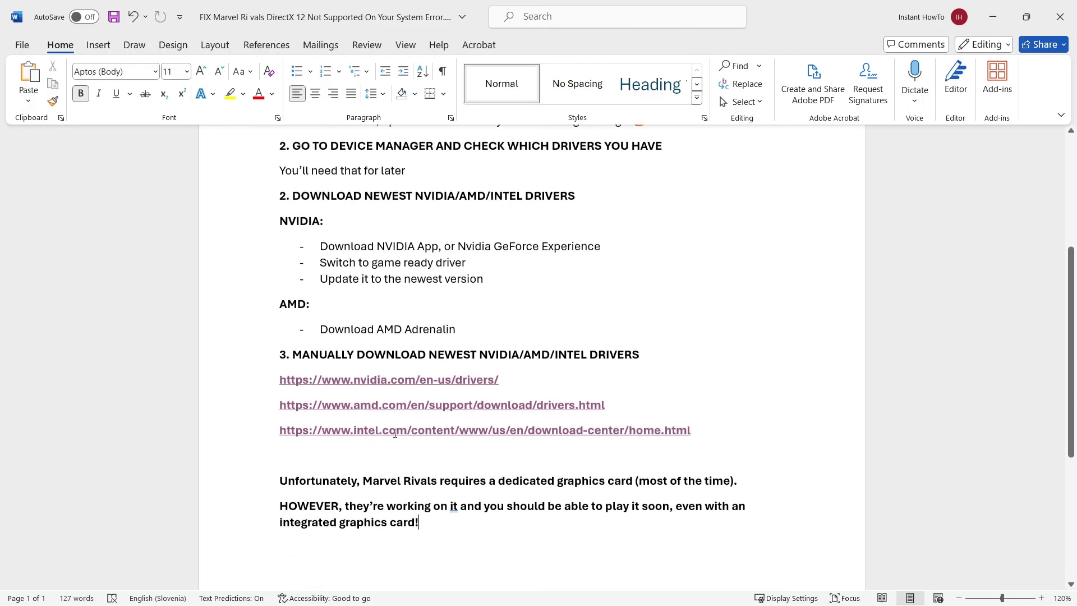
scroll(404, 444, up, 1)
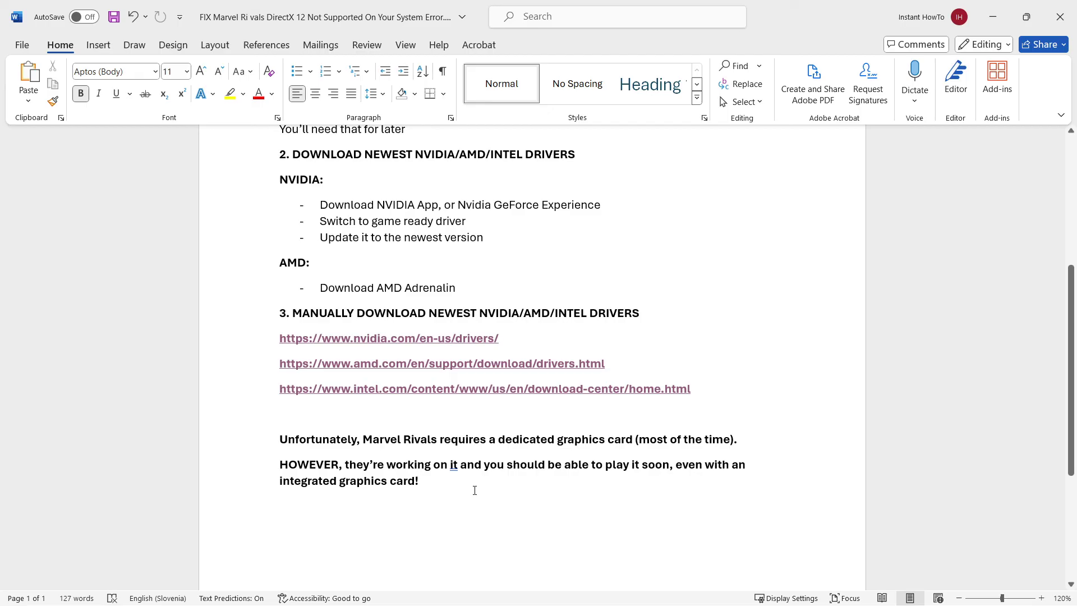
scroll(475, 490, down, 3)
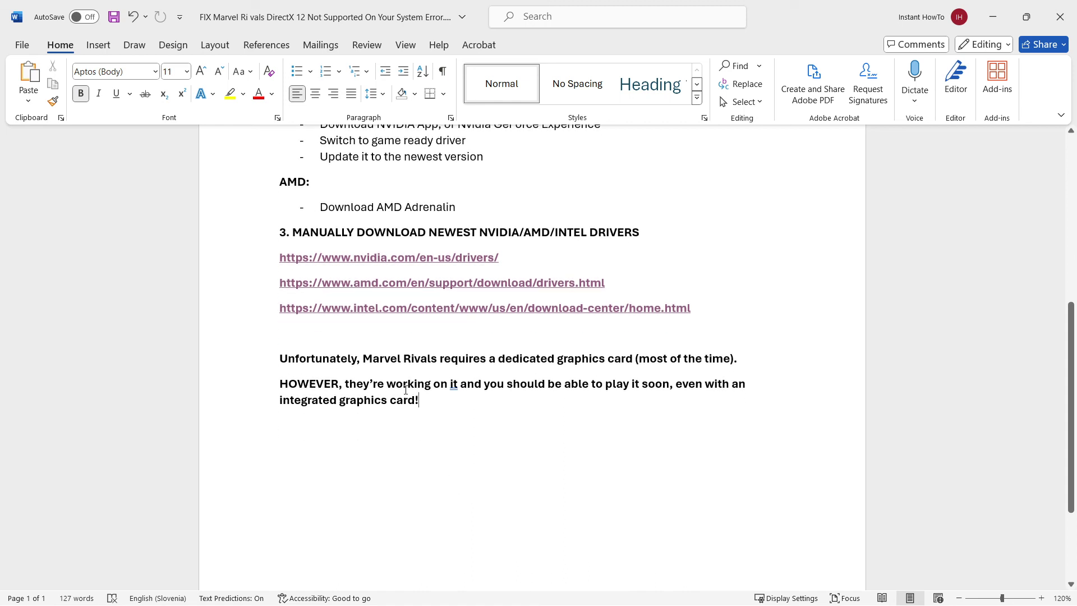
drag(289, 385, 440, 405)
click(447, 411)
scroll(421, 456, up, 2)
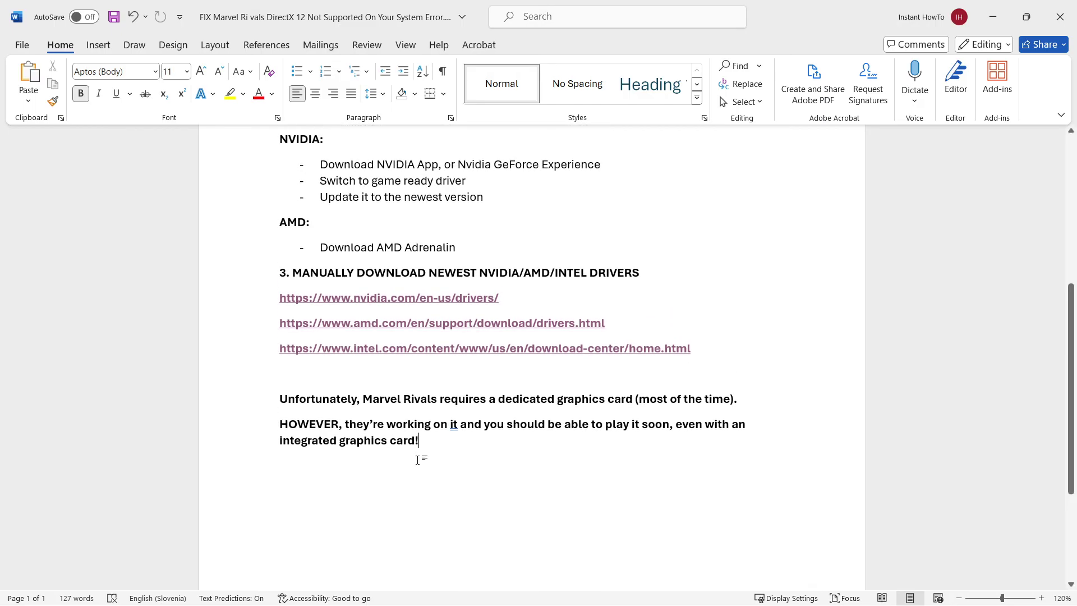
scroll(443, 497, down, 1)
scroll(494, 480, up, 1)
scroll(517, 499, up, 1)
scroll(445, 464, down, 1)
scroll(425, 486, up, 1)
scroll(429, 494, up, 1)
scroll(438, 507, up, 1)
scroll(448, 527, down, 1)
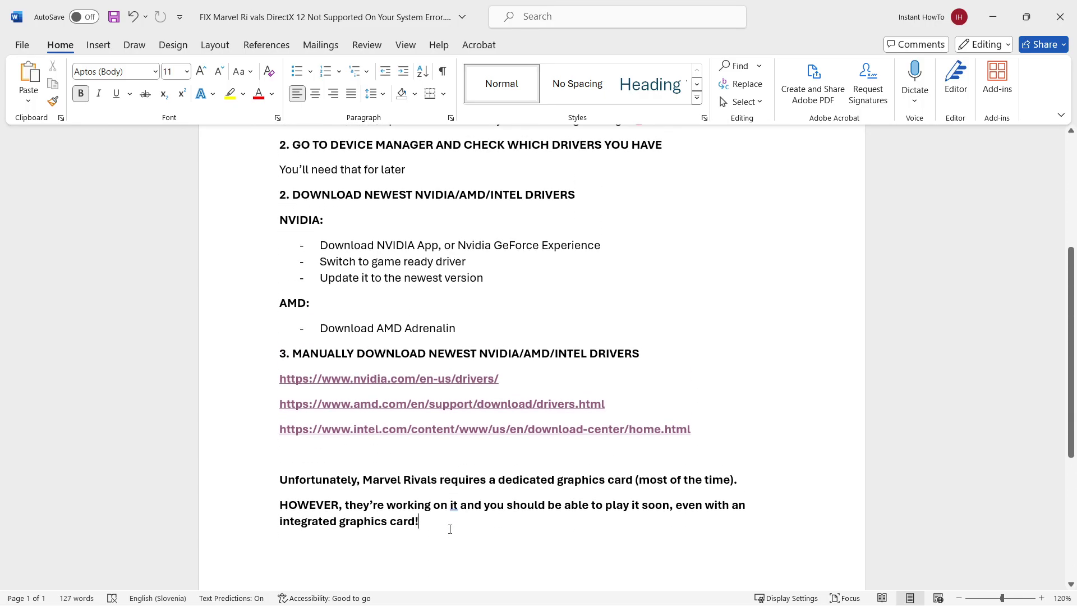
scroll(455, 530, up, 6)
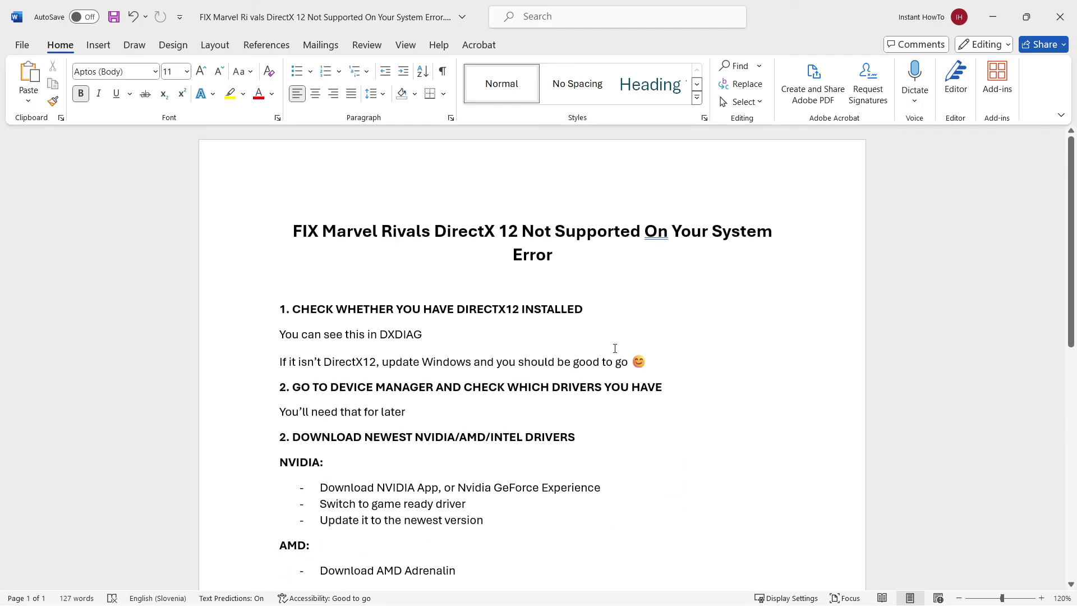
scroll(454, 310, down, 5)
scroll(455, 310, down, 1)
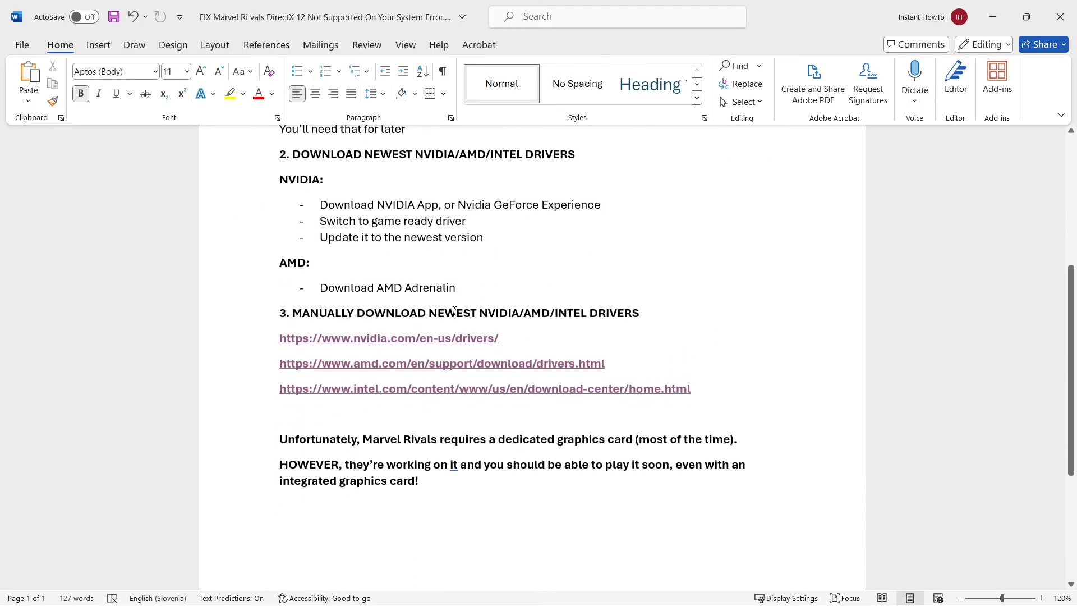
scroll(456, 314, up, 3)
scroll(477, 503, up, 1)
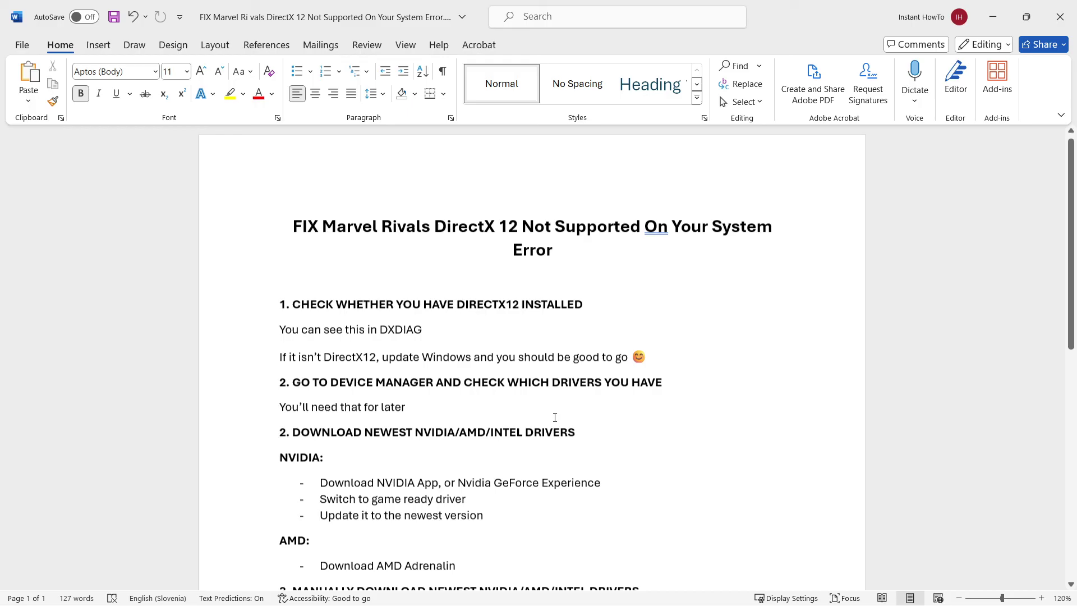